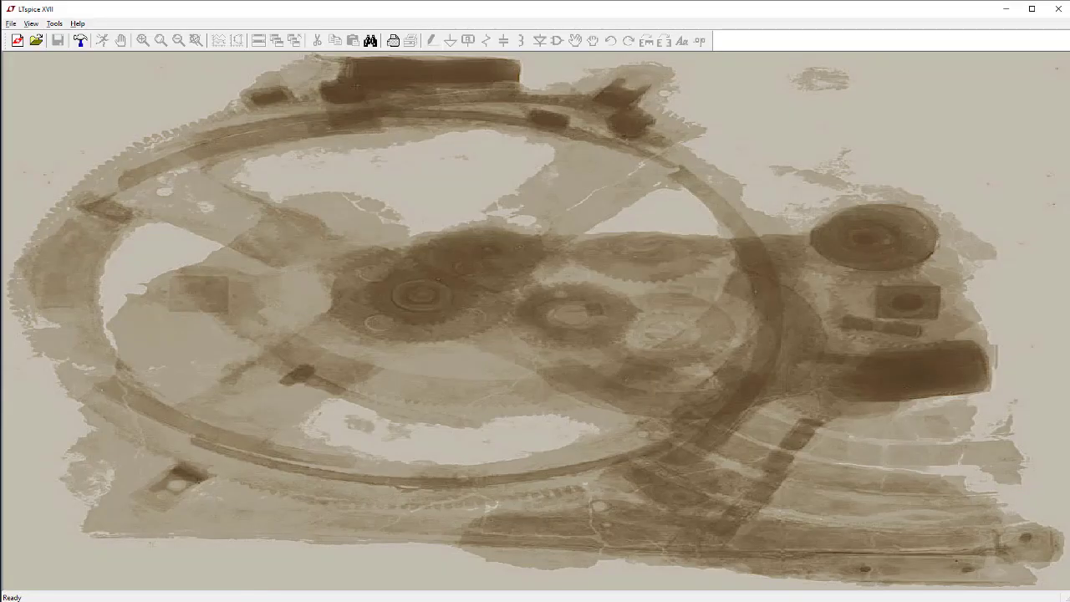
- Create a new schematic and pick DFF_R from DigitalLogic after comparing it with DFF and DFF_RS
click(17, 40)
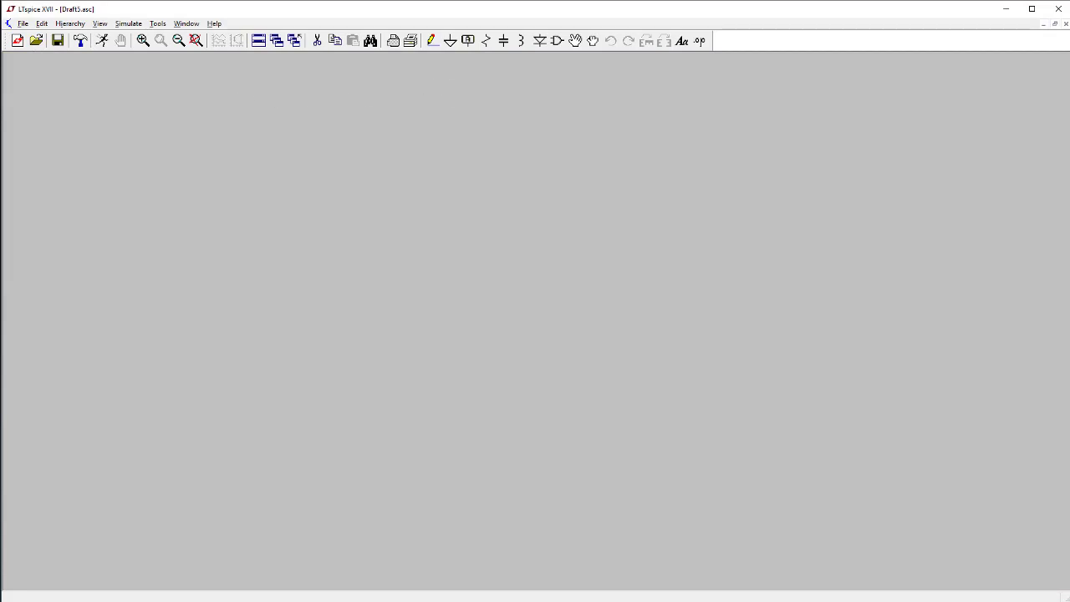
click(556, 41)
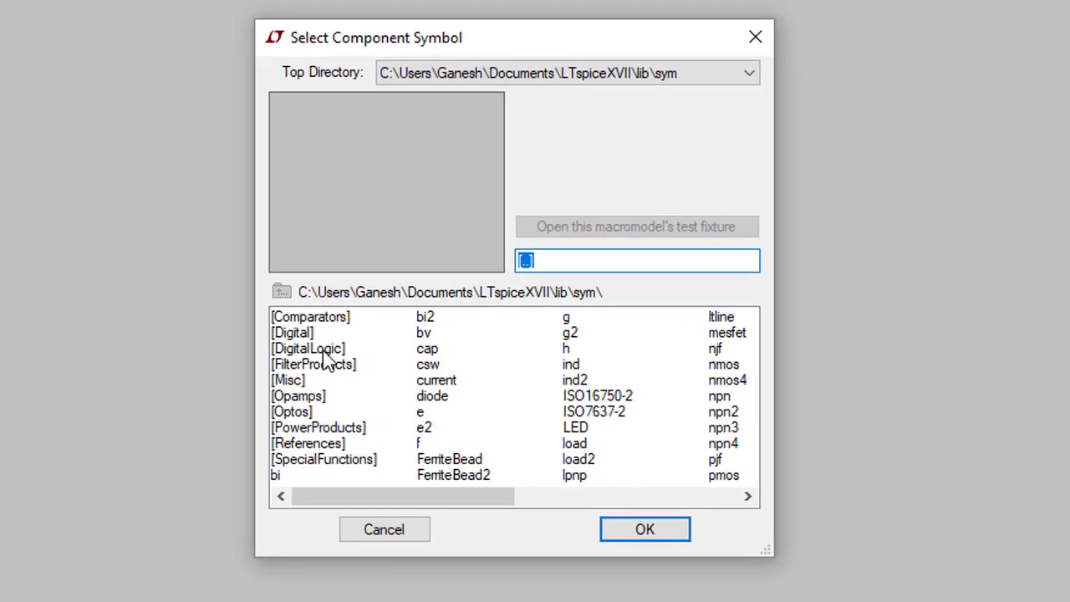
double_click(415, 334)
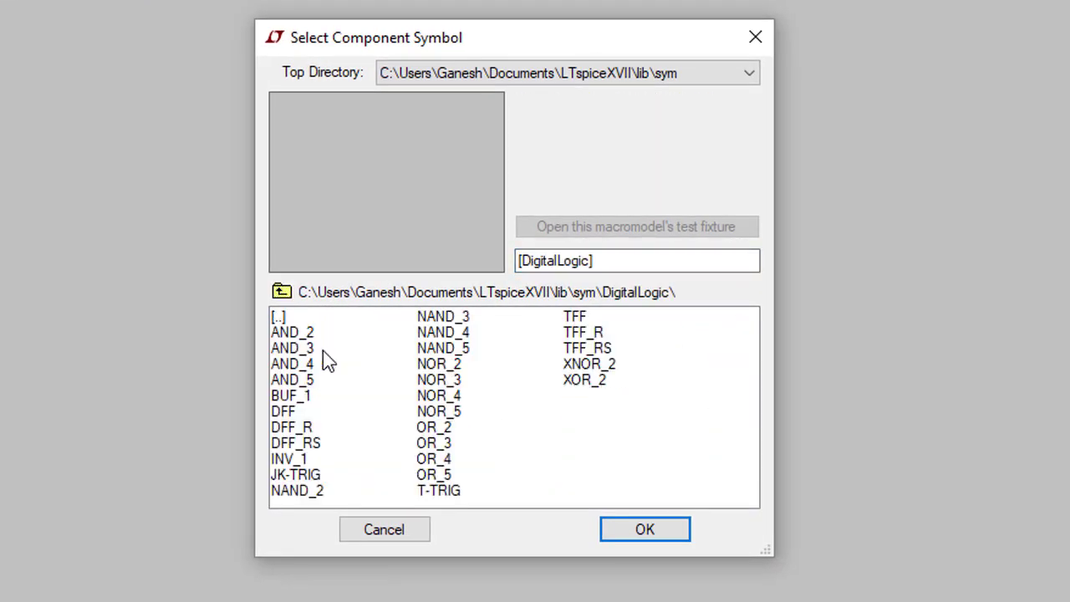
click(289, 413)
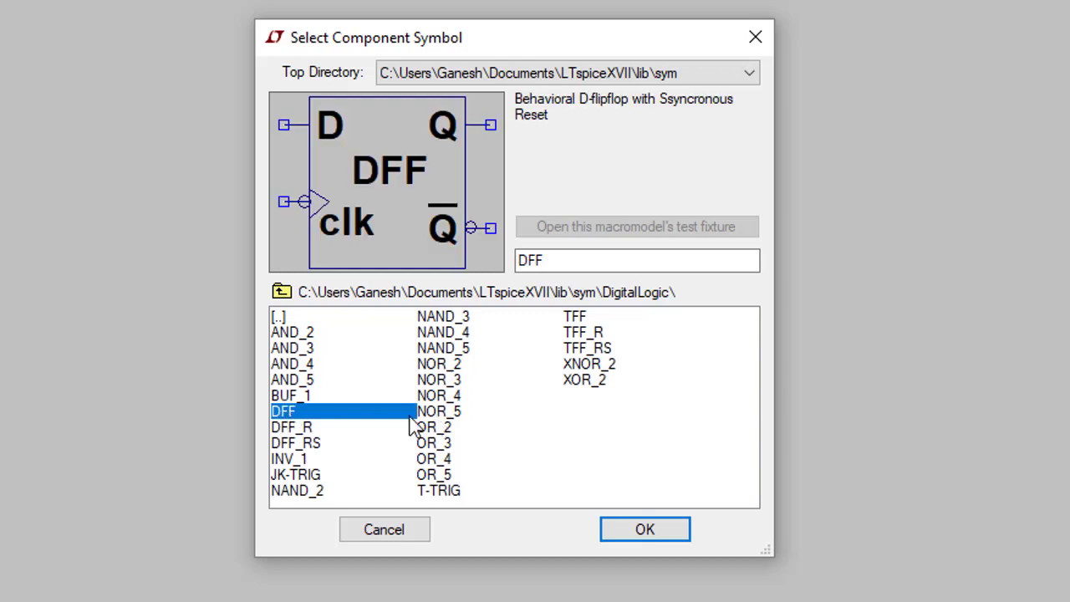
click(359, 430)
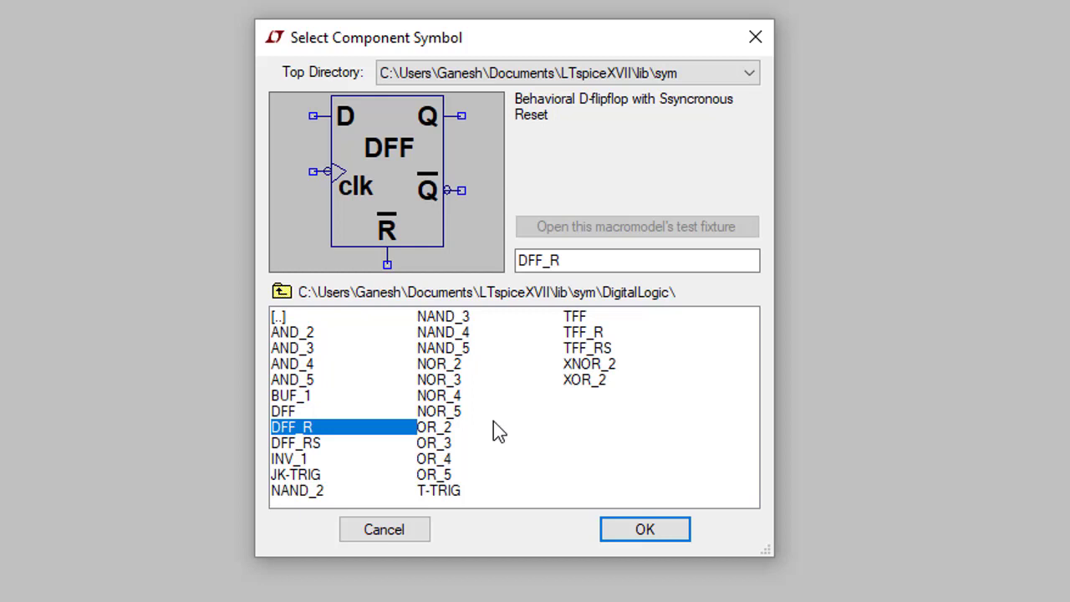
click(327, 443)
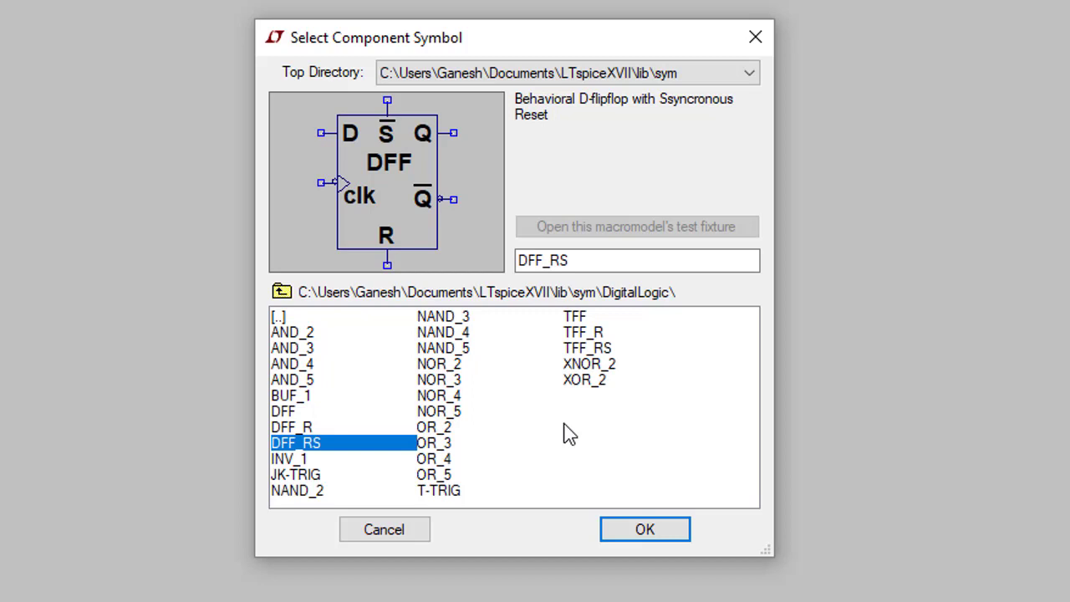
click(326, 428)
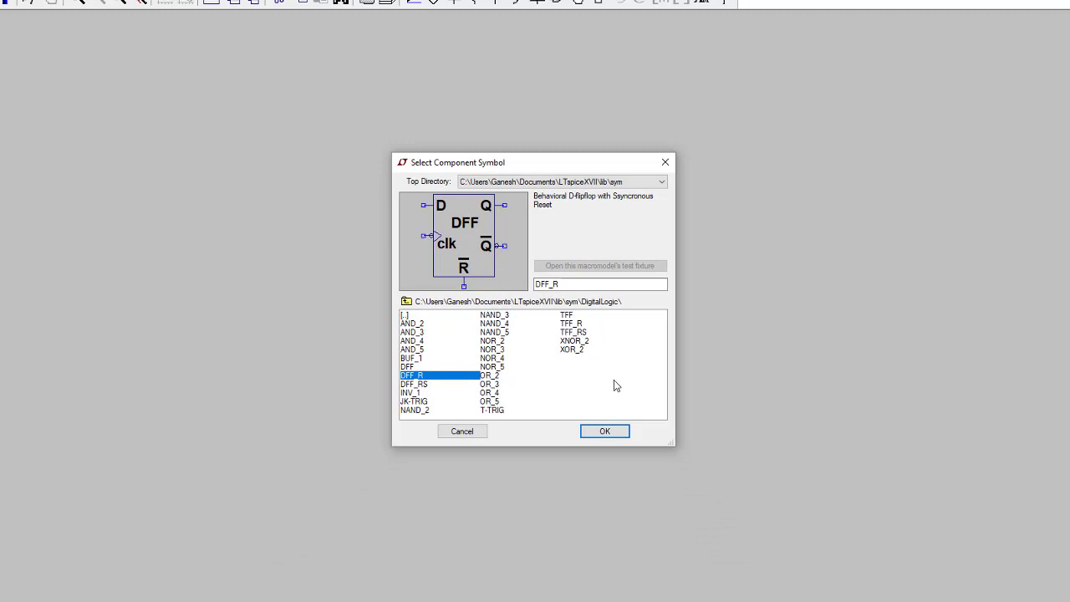
- Place flip-flop U1 and draw short wires from its D and clk inputs
click(598, 415)
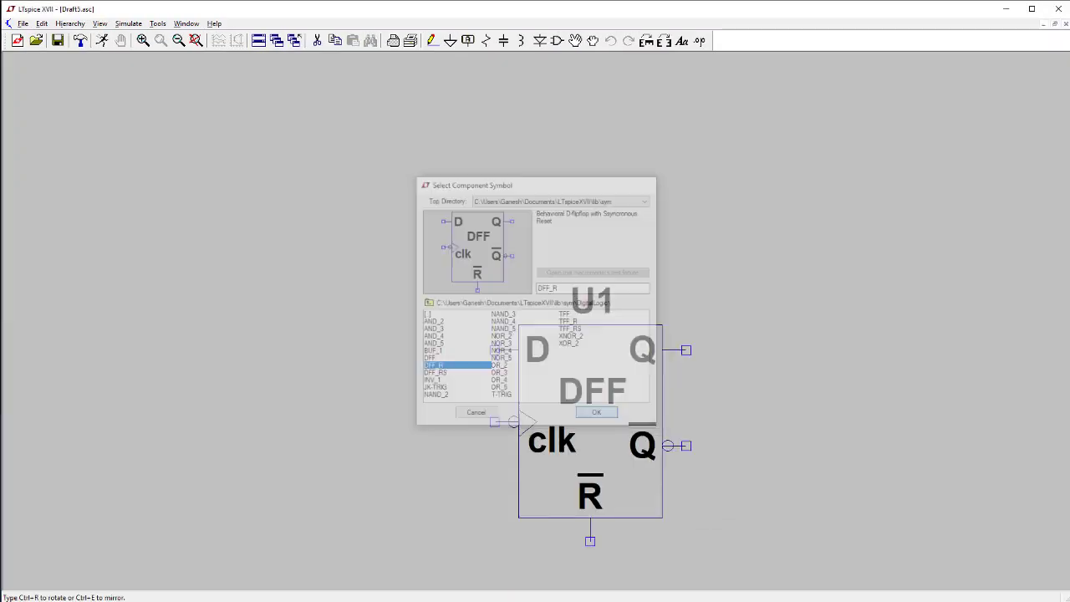
click(590, 301)
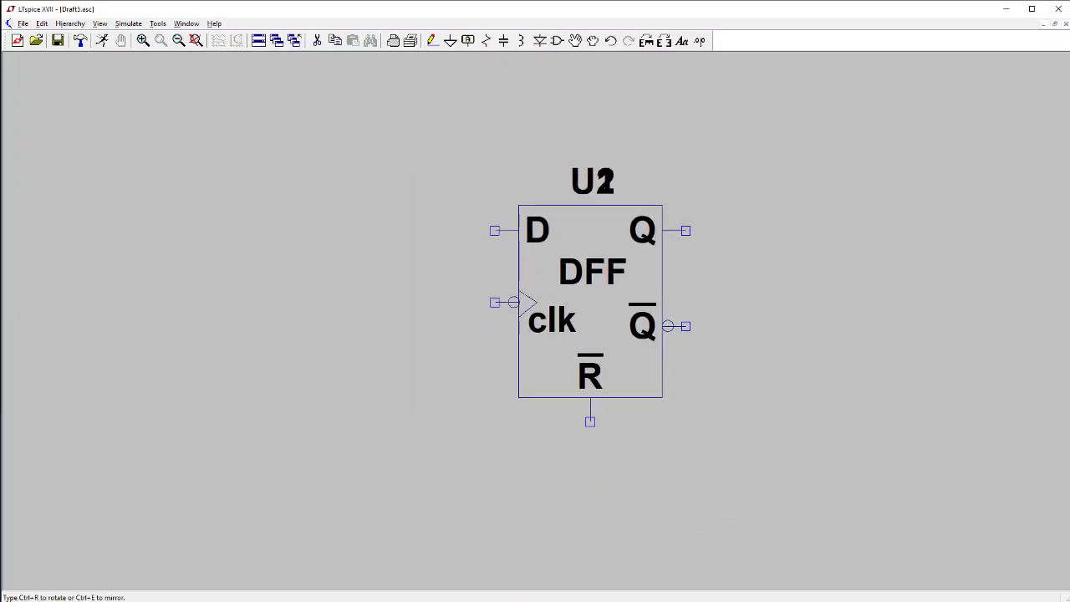
key(F3)
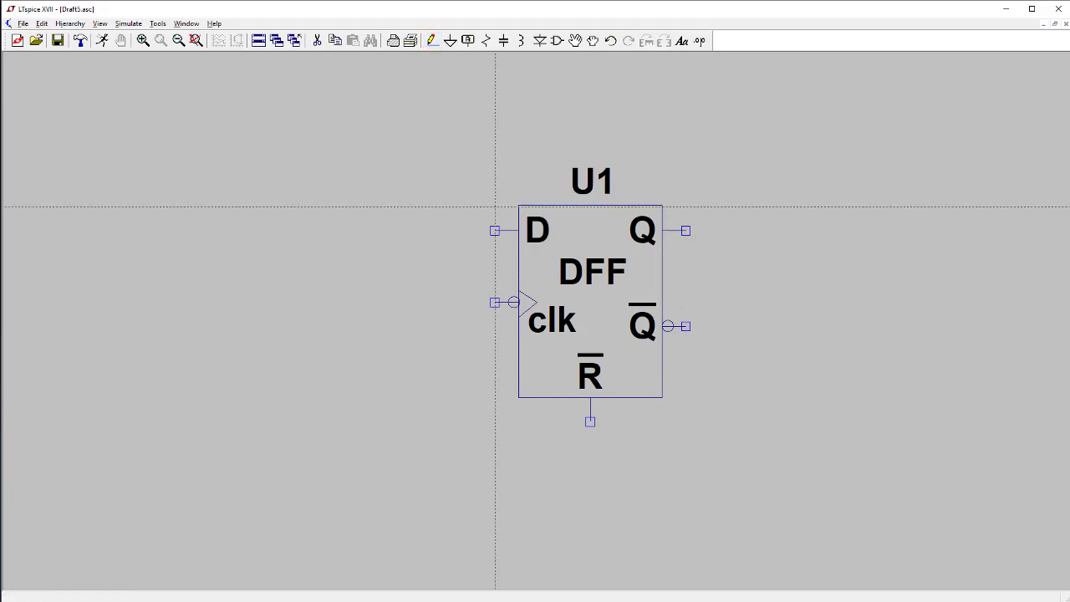
click(495, 230)
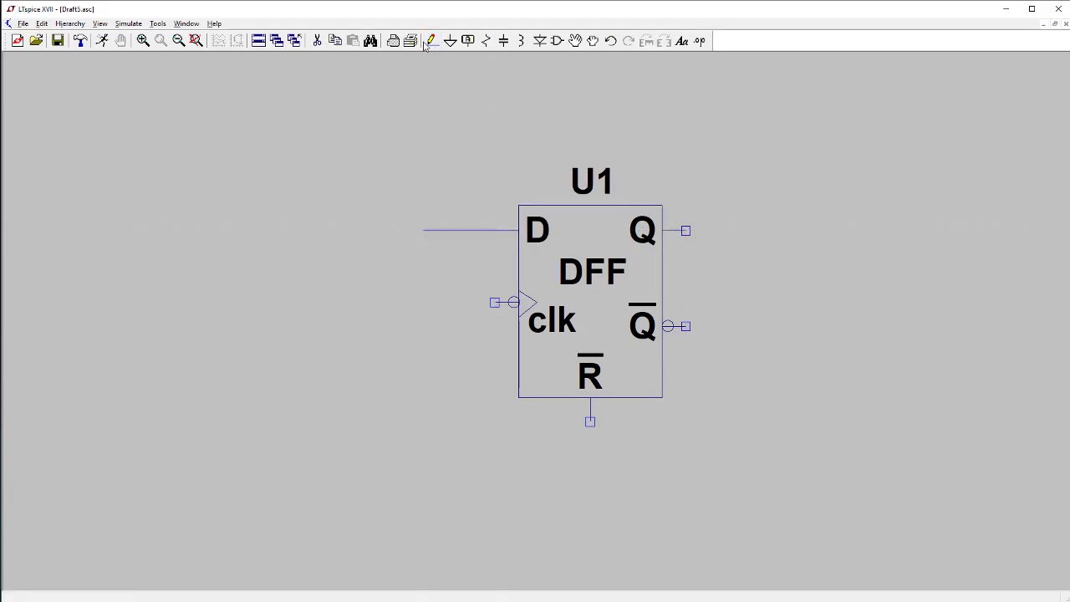
click(494, 302)
click(424, 301)
right_click(423, 302)
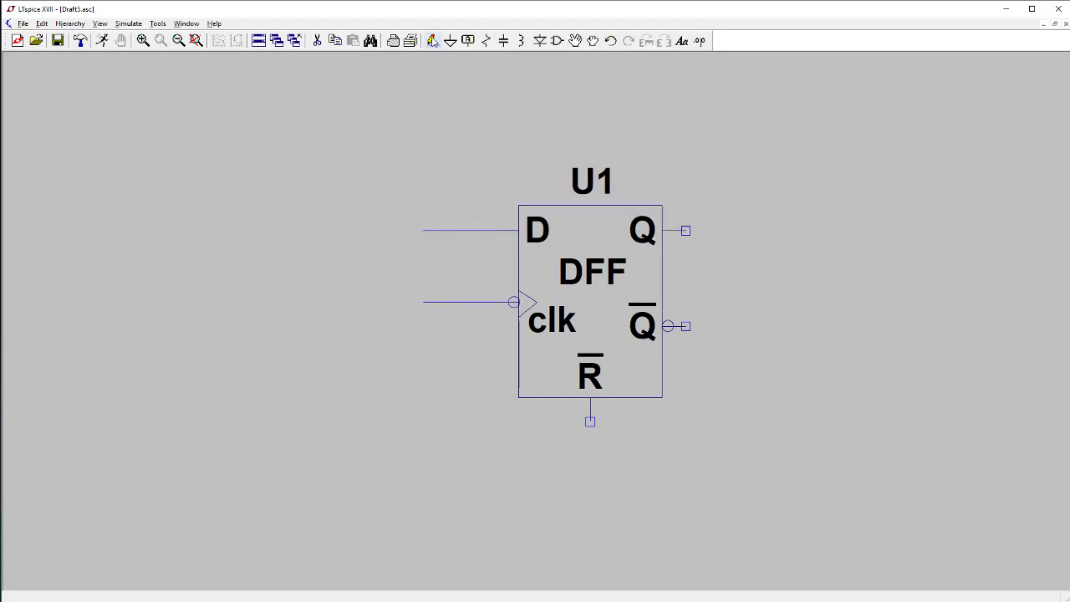
- Draw wires out from the Q and Q-bar outputs and down from the reset pin
click(686, 230)
click(432, 40)
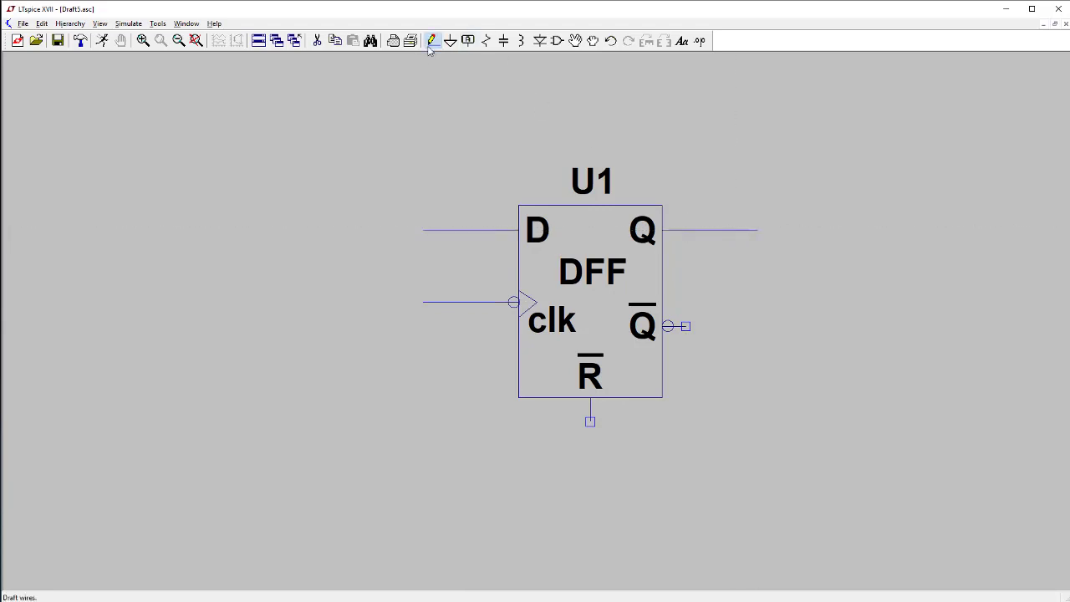
click(685, 327)
click(758, 326)
right_click(757, 326)
click(432, 40)
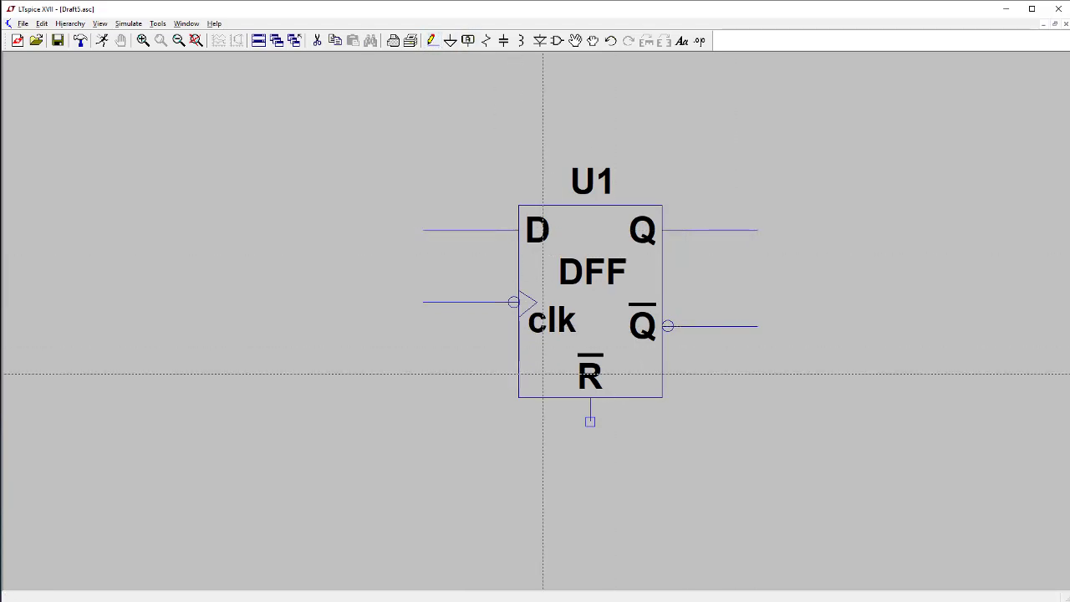
click(591, 421)
click(590, 470)
right_click(590, 470)
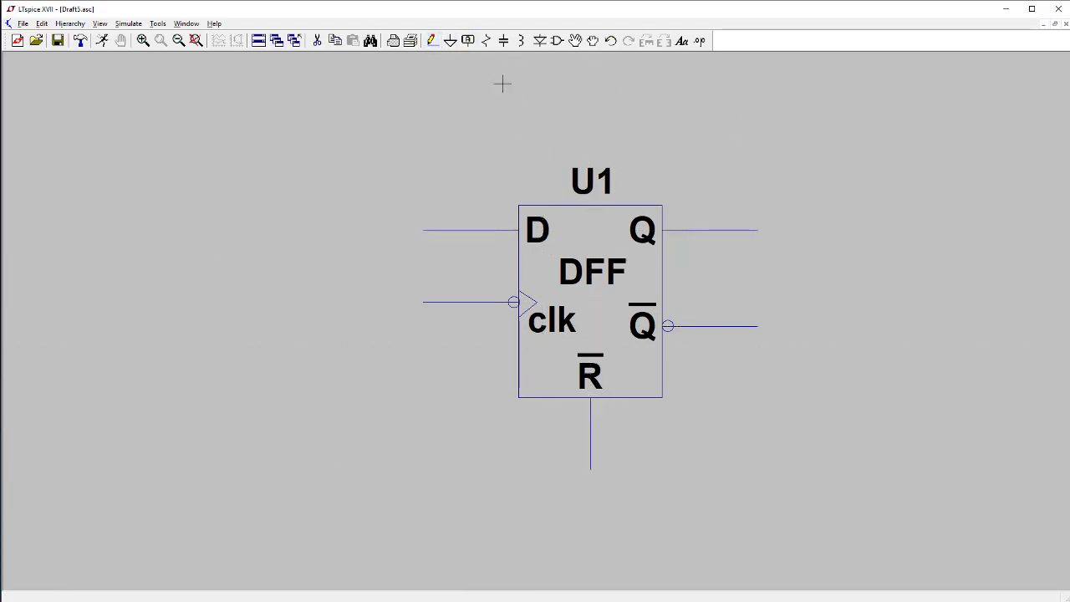
- Label the D and clk wires with Input ports Din and Clk
click(467, 40)
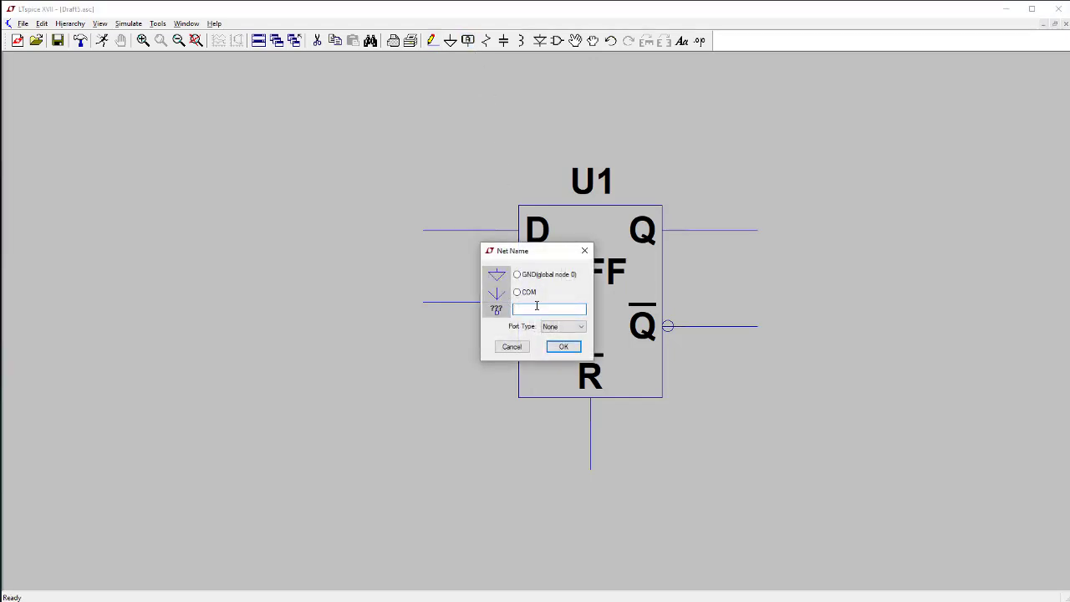
text(Din)
click(564, 326)
click(562, 338)
click(564, 346)
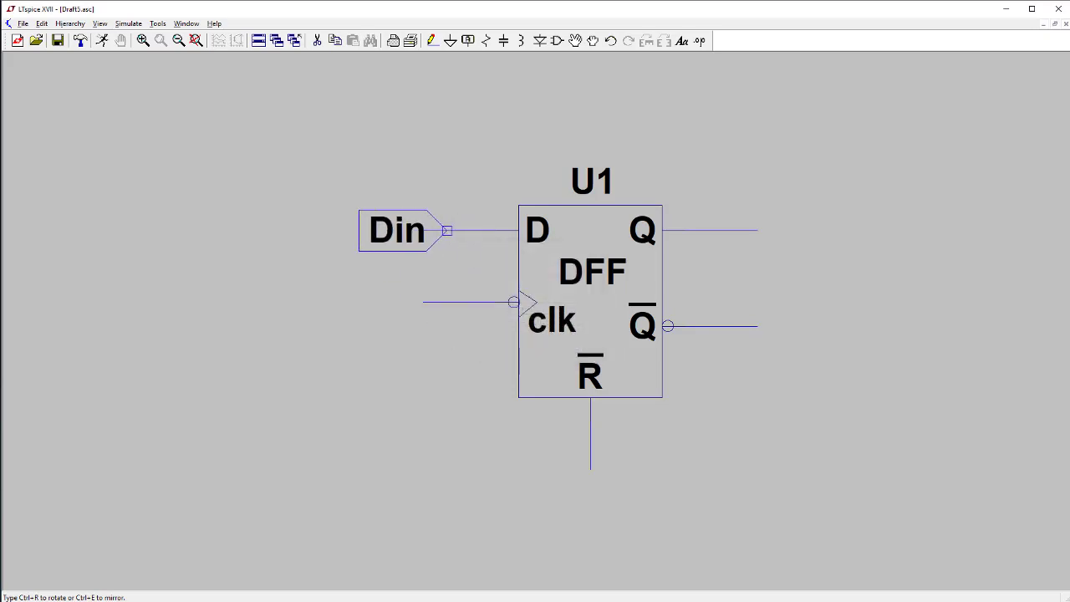
click(423, 230)
text(Clk)
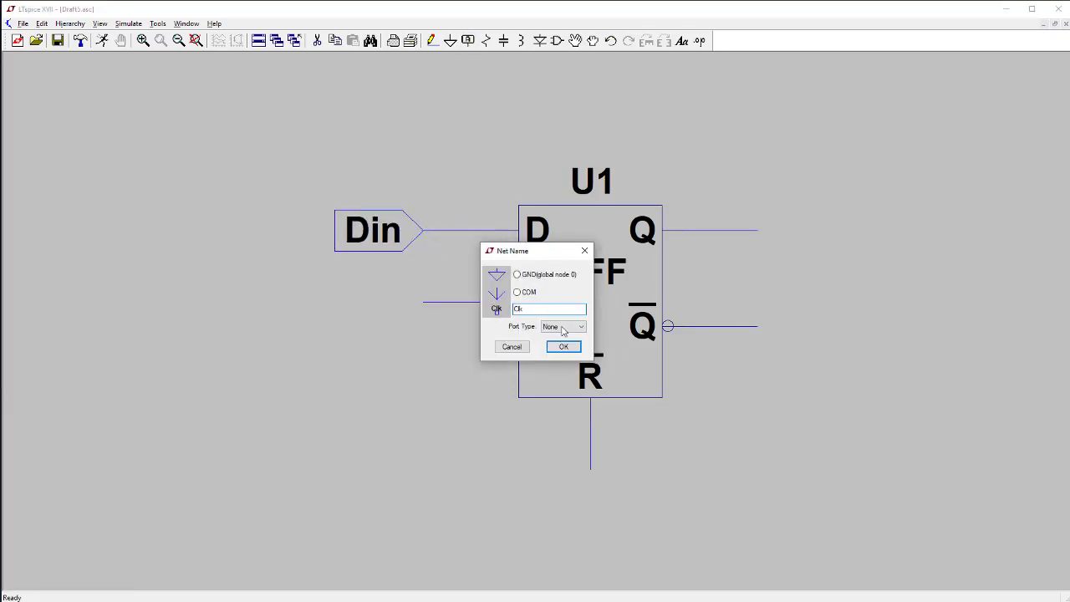
click(563, 326)
click(562, 338)
click(564, 346)
click(423, 302)
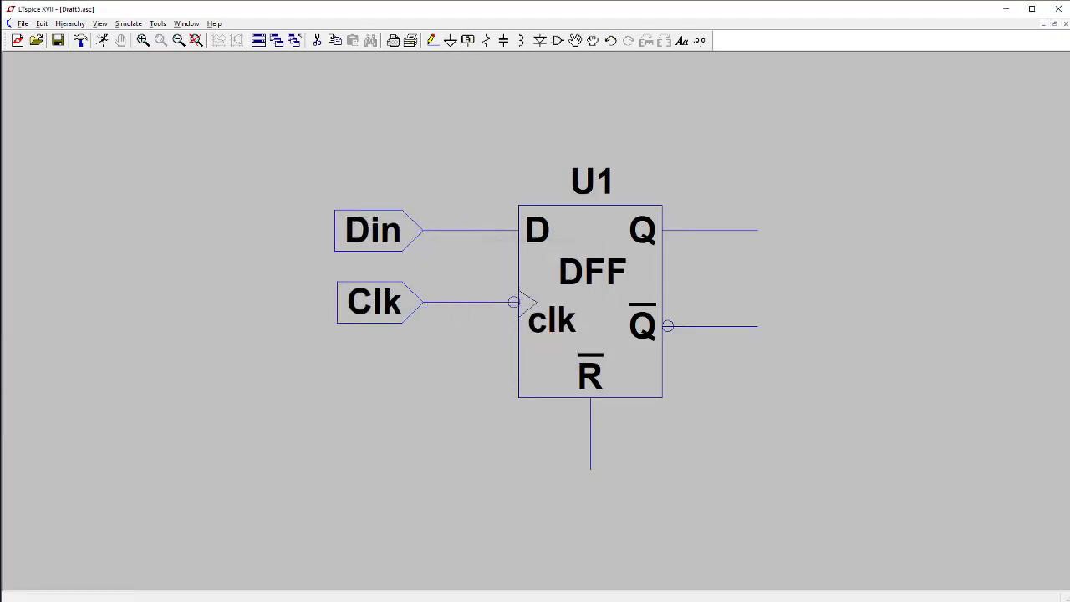
- Add a vertical Rst port label below the reset wire
click(470, 42)
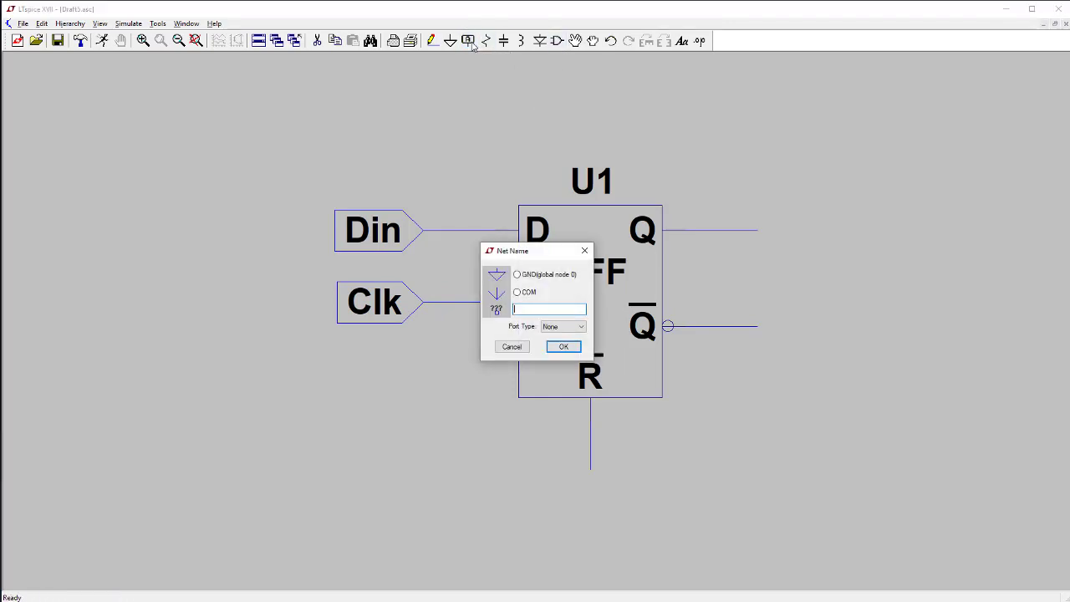
text(Rst)
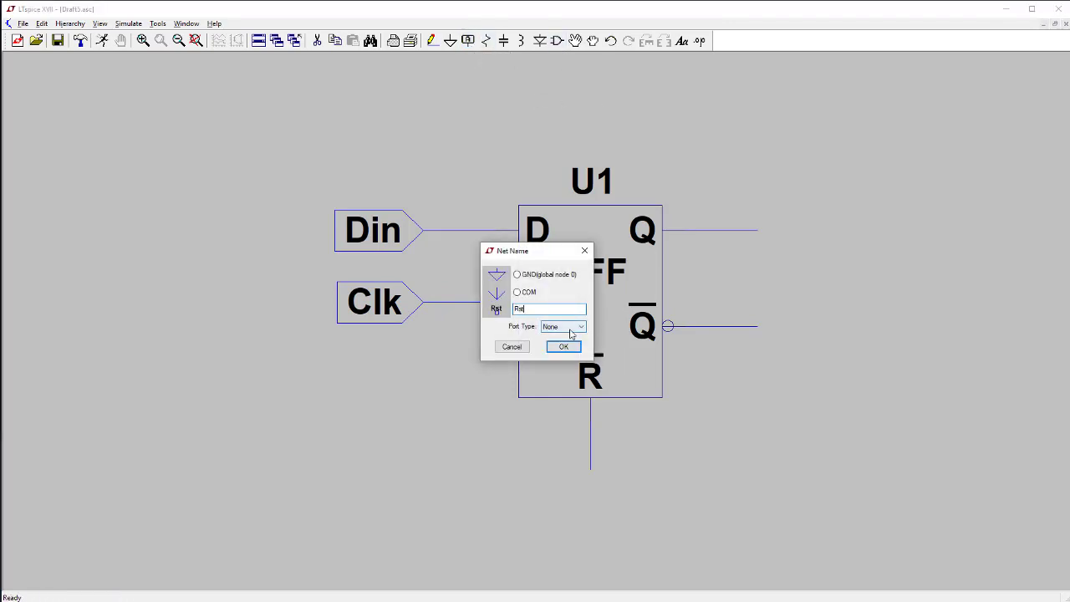
click(563, 326)
click(562, 339)
click(563, 346)
key(ctrl+r)
click(590, 469)
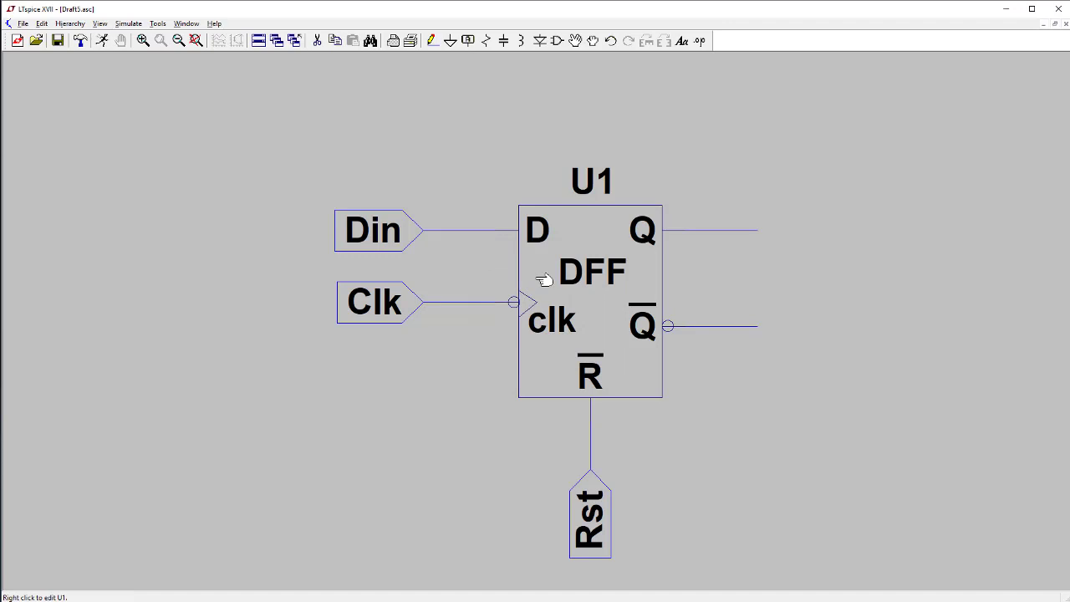
- Tag the Q and Q-bar wires with Output port labels Q and QB
key(F4)
text(Q)
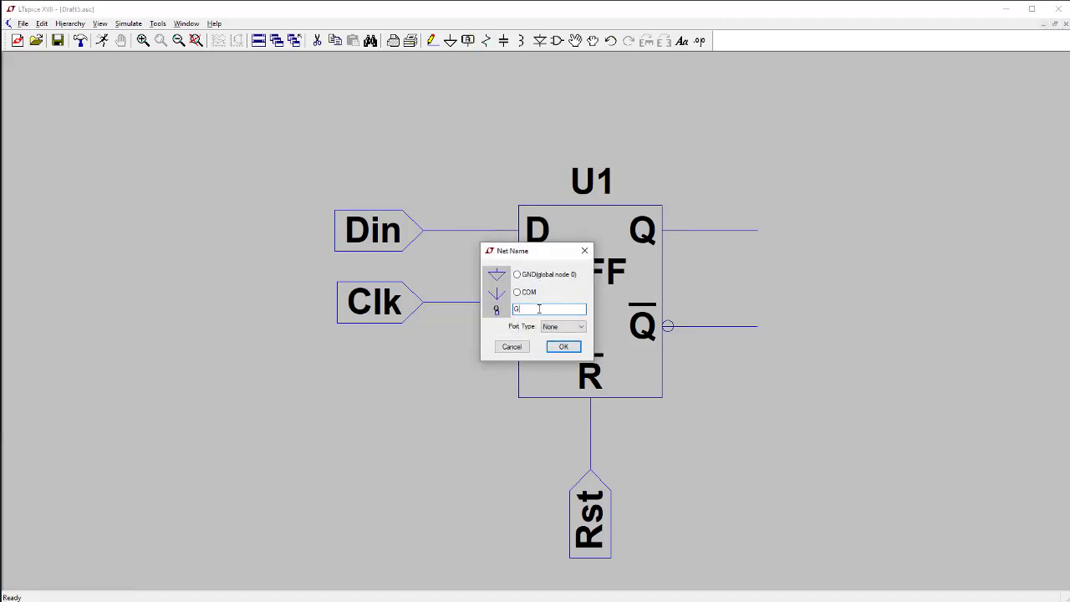
click(563, 326)
click(562, 339)
click(564, 346)
click(757, 230)
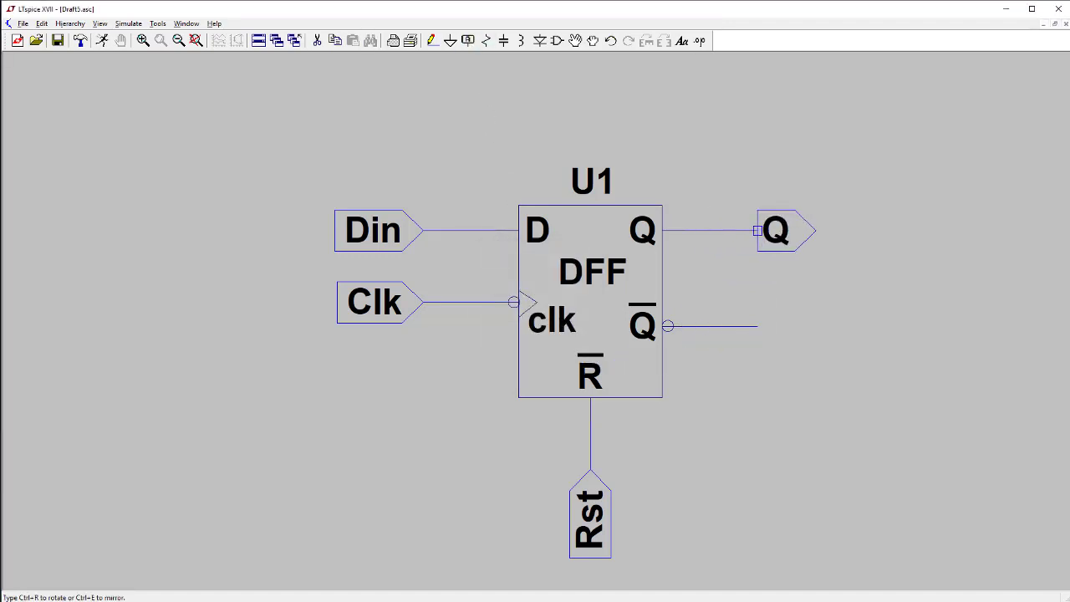
key(F4)
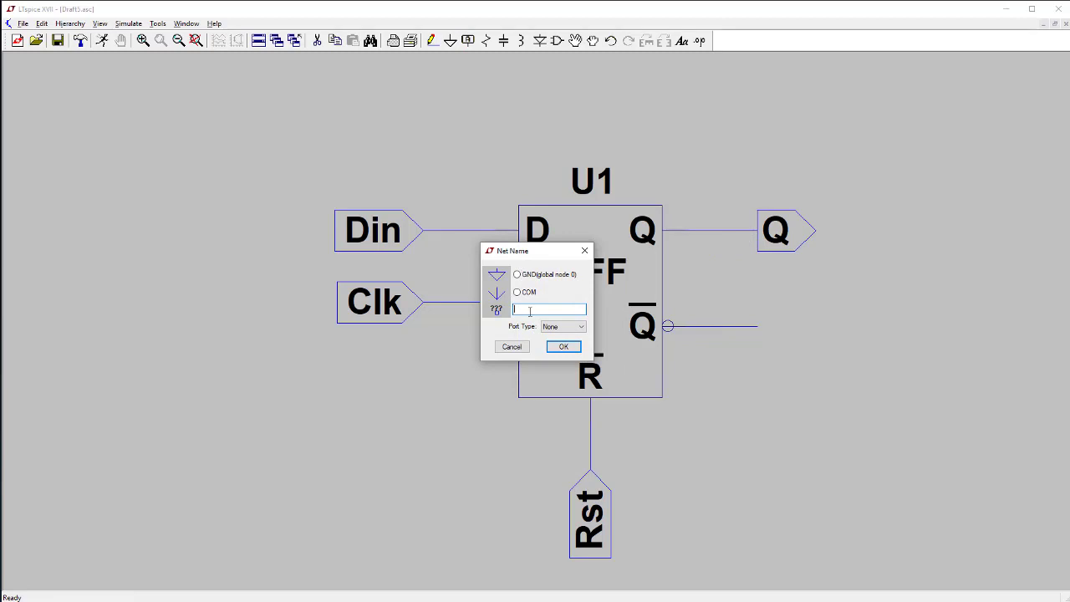
text(QB)
click(563, 327)
click(562, 339)
click(565, 348)
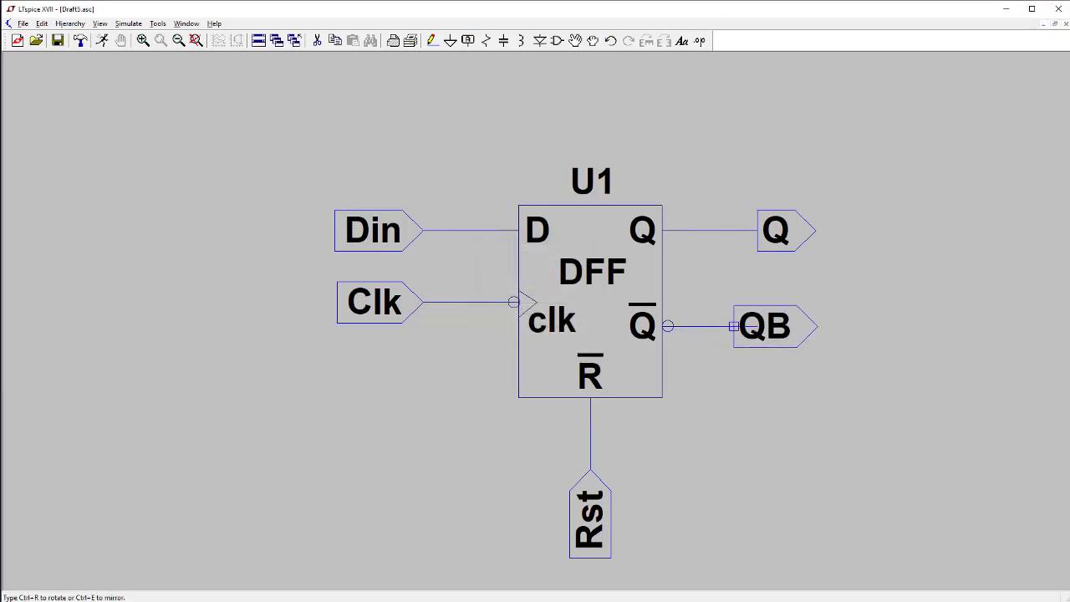
click(758, 326)
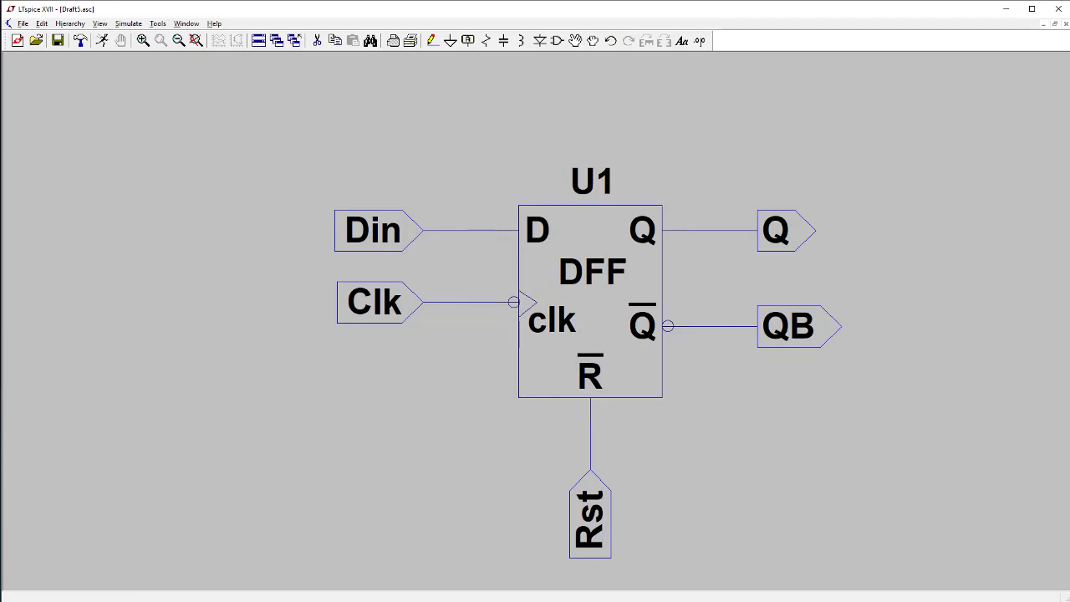
- Place three voltage sources V1, V2 and V3 beside the flip-flop
click(557, 40)
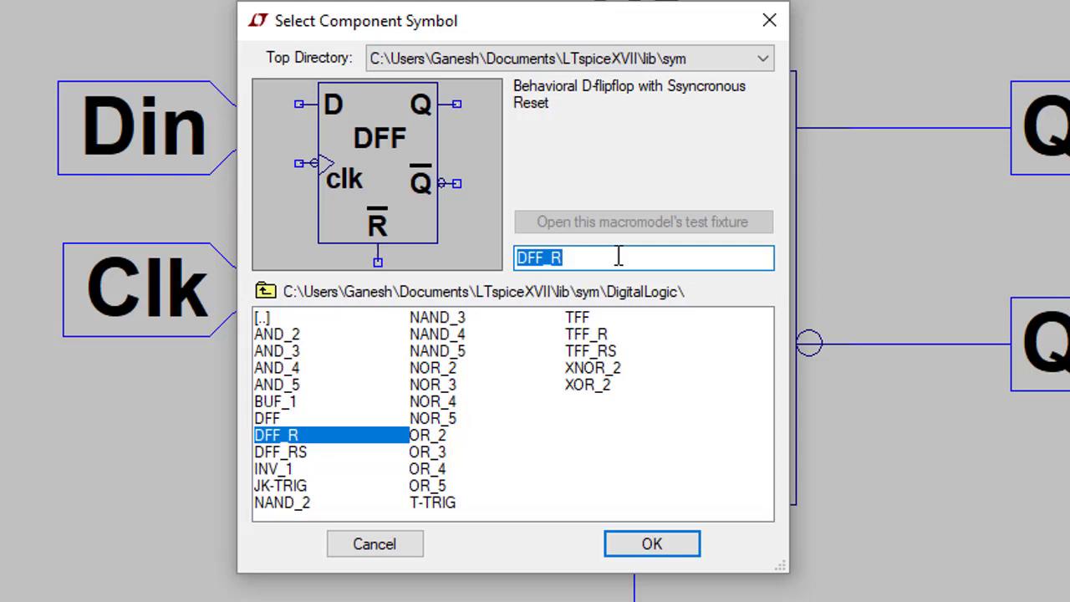
text(voltage)
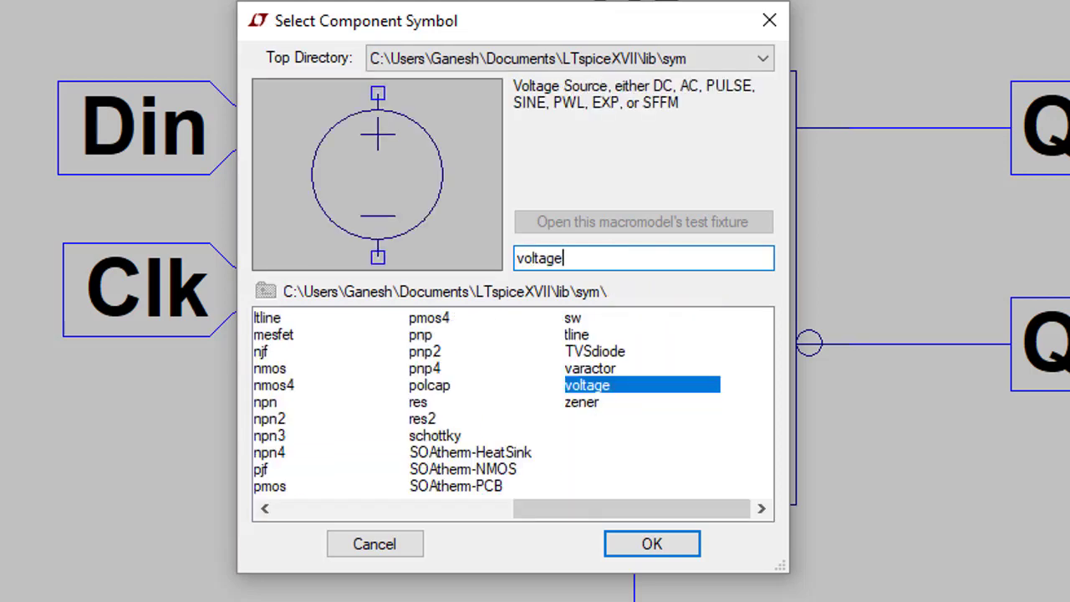
key(Return)
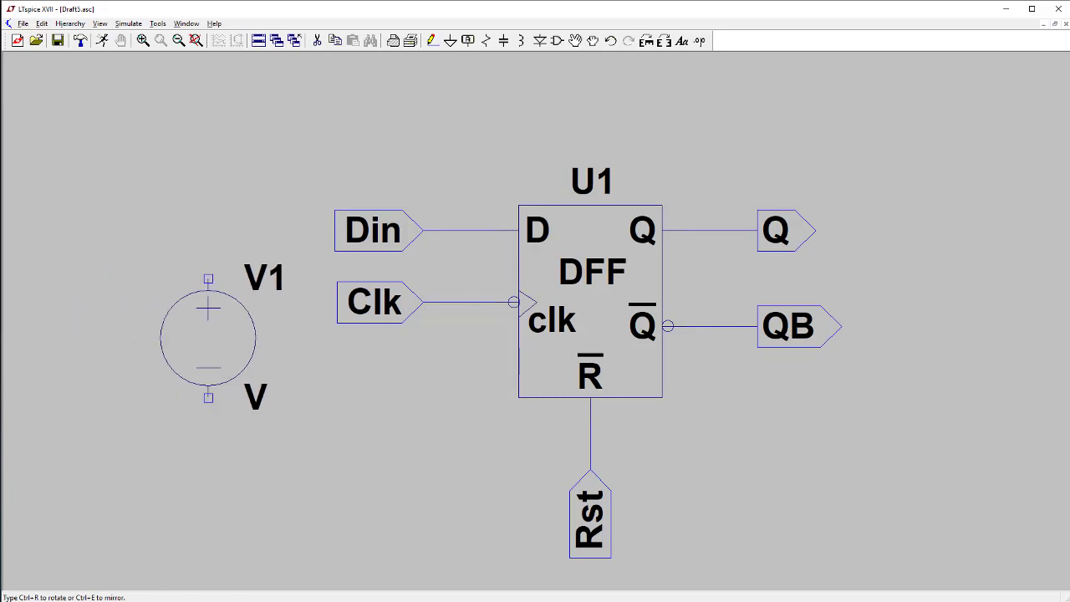
click(232, 334)
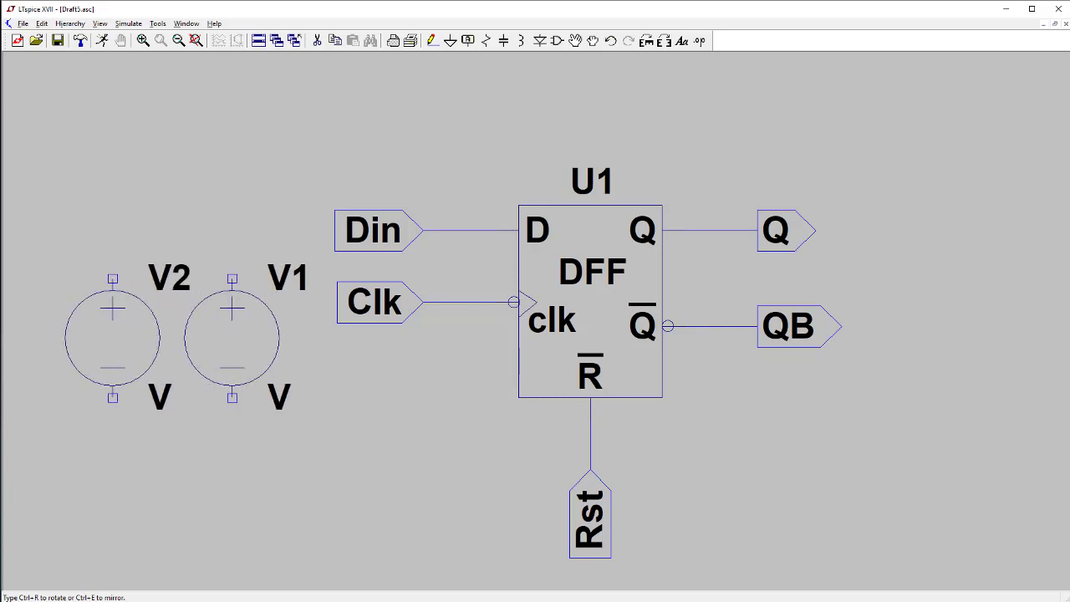
click(113, 334)
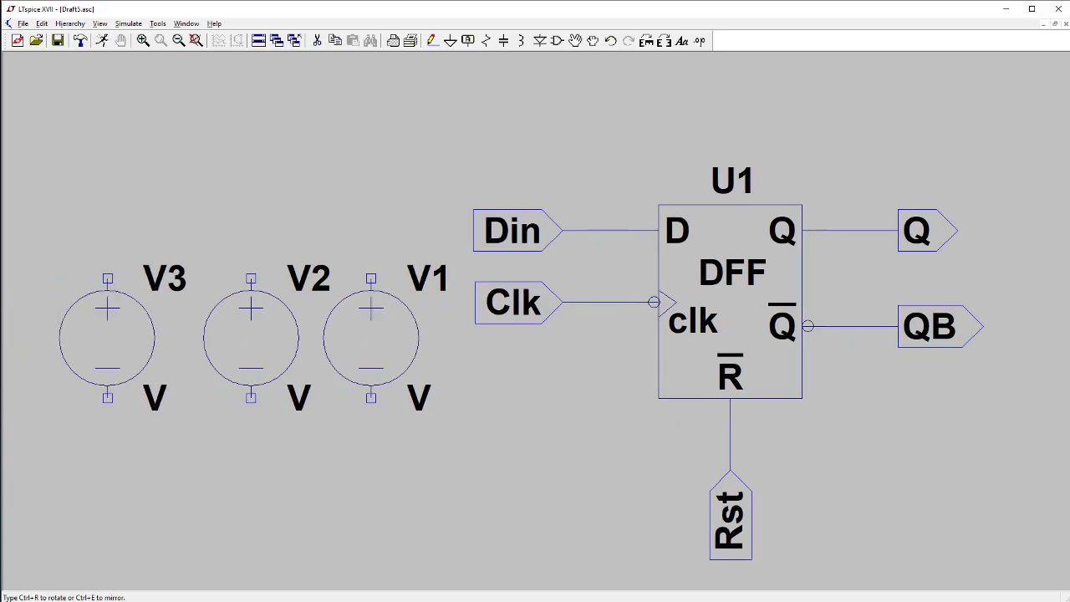
click(107, 339)
- Add grounds under the sources and wire V3 and V2 down to them
key(g)
click(372, 471)
click(252, 470)
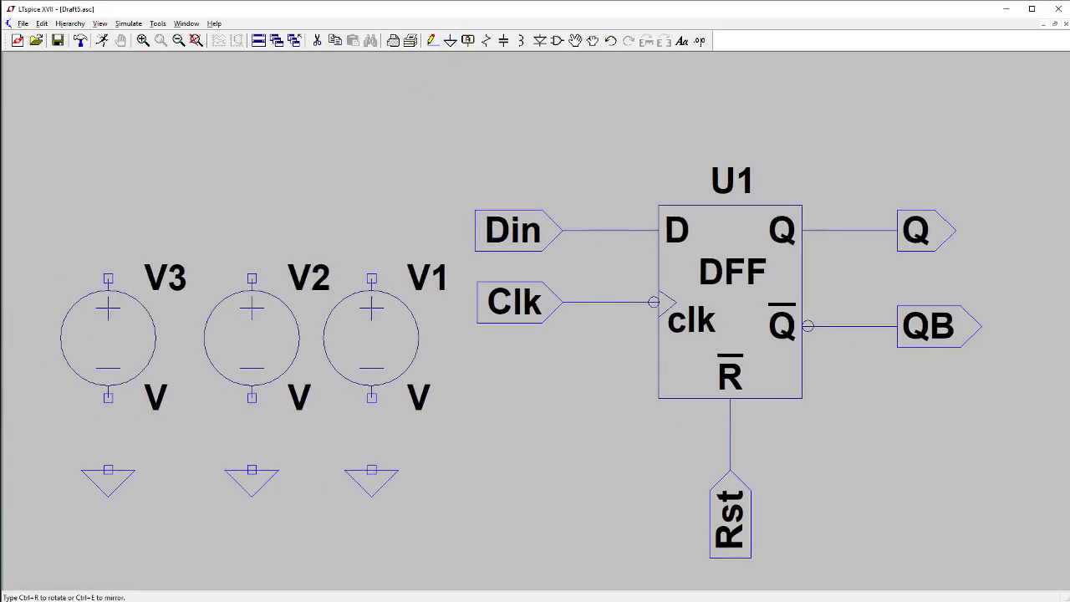
key(F3)
click(108, 398)
click(108, 471)
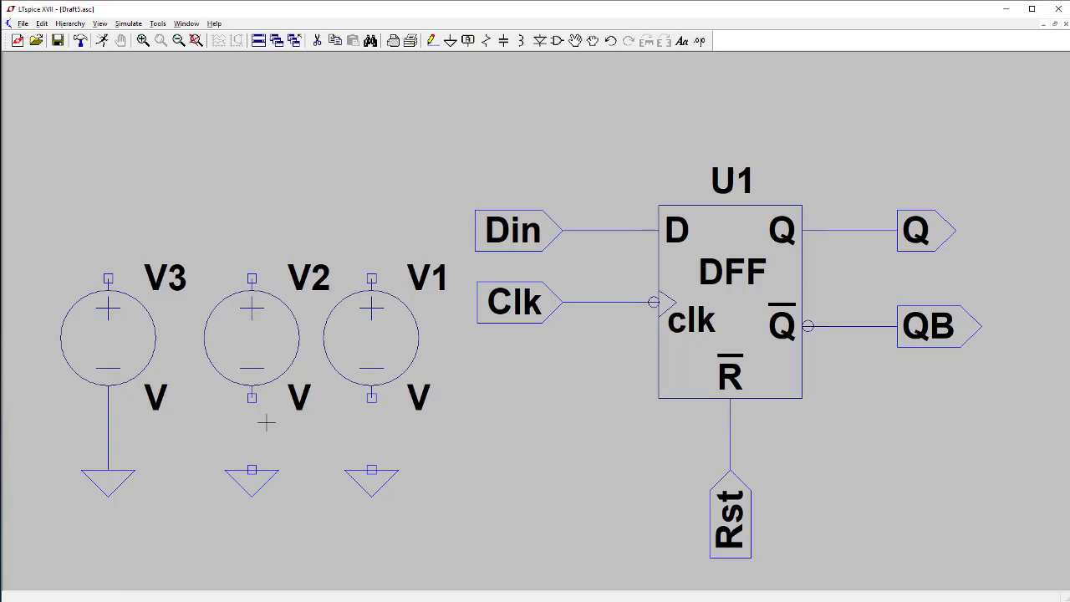
click(251, 397)
click(251, 471)
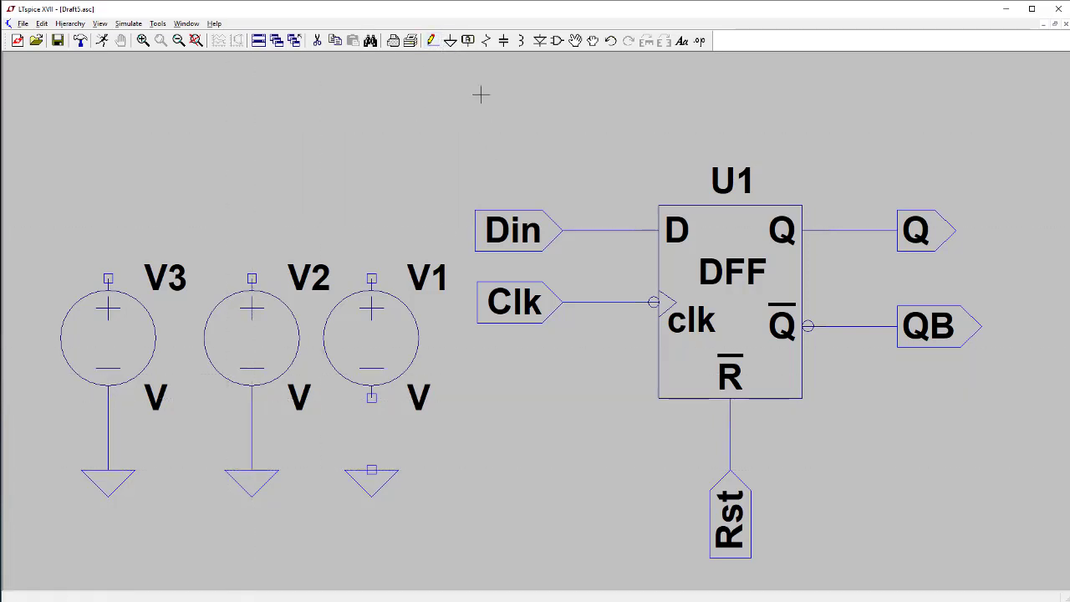
- Wire V1's bottom pin to its ground
click(372, 397)
click(371, 470)
right_click(371, 471)
- Rename the source values to VClk, VData and VRst
right_click(419, 397)
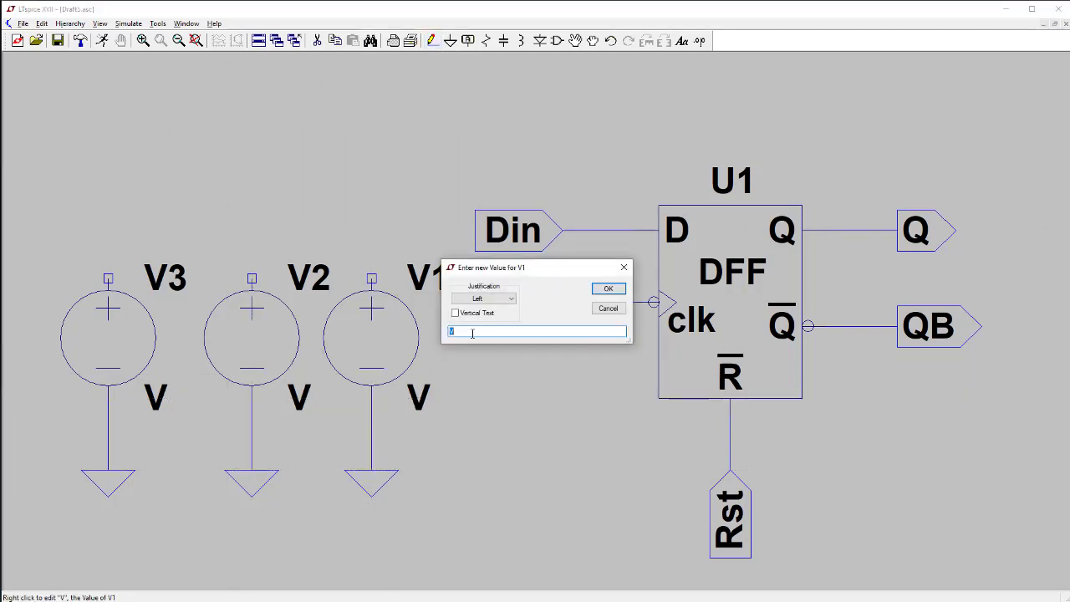
text(VClk)
key(Return)
right_click(297, 397)
text(Va)
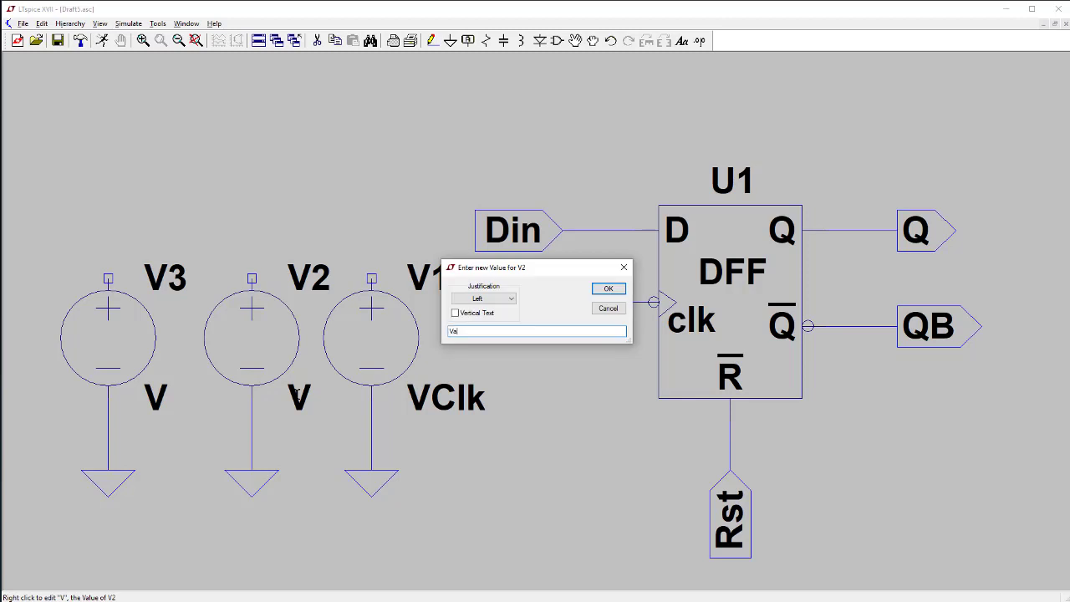
key(BackSpace)
text(Data)
key(Return)
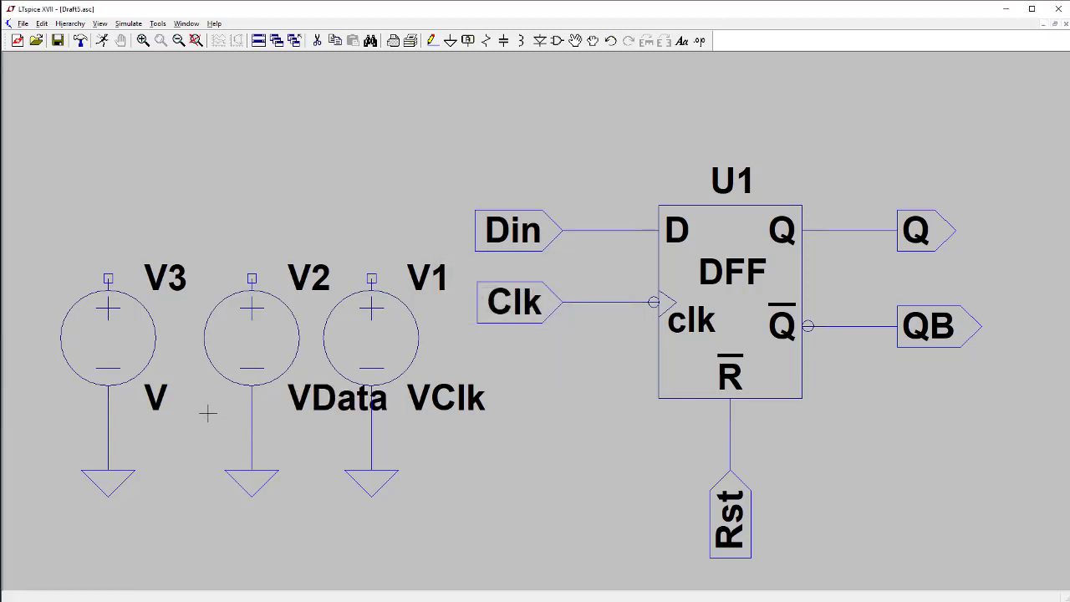
right_click(156, 397)
text(Rst)
click(608, 288)
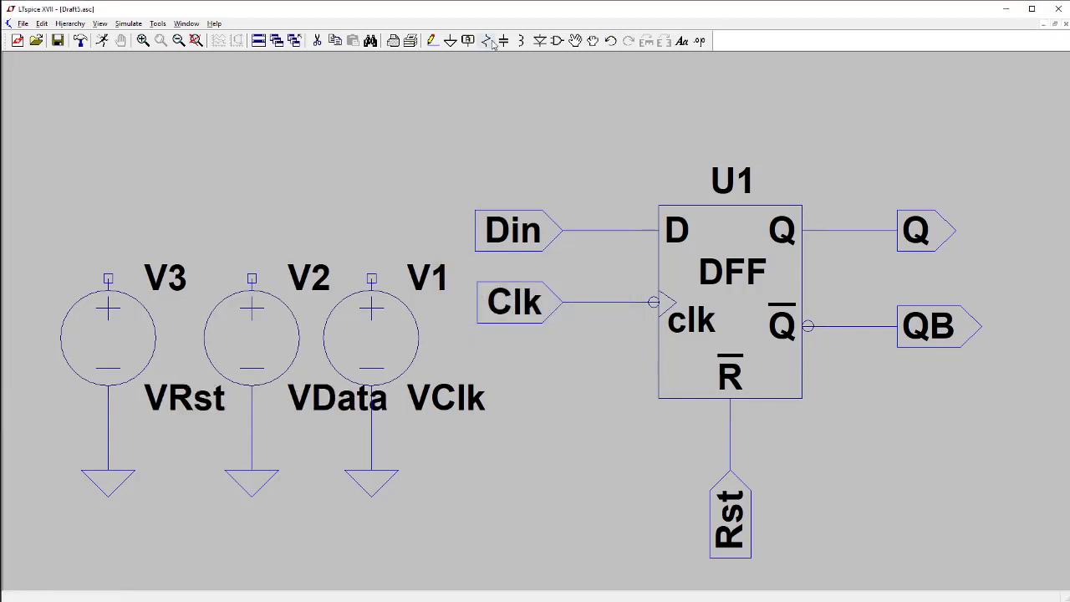
- Draw wires upward from the top terminals of V3, V2 and V1
click(433, 40)
click(108, 278)
click(107, 182)
click(251, 277)
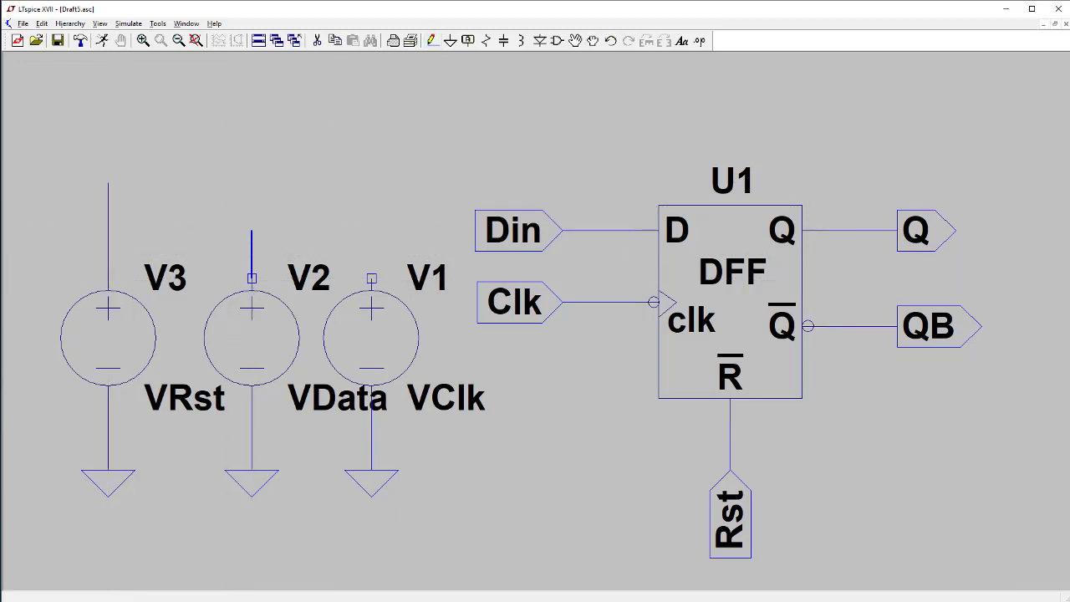
click(252, 182)
click(371, 278)
click(371, 182)
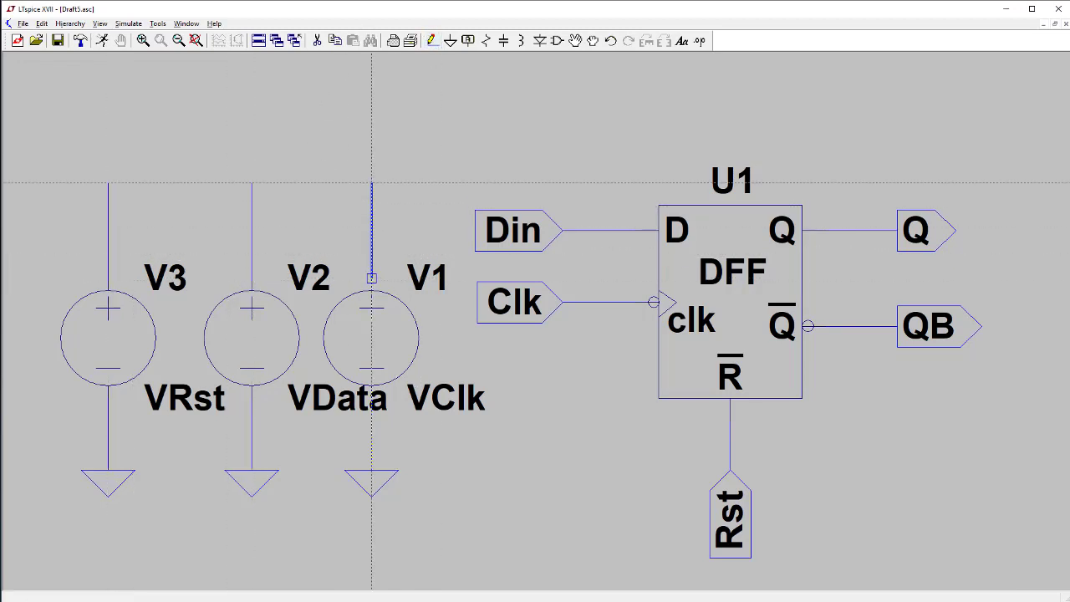
click(468, 40)
- Place a vertical Clk port label on top of V1's wire
click(563, 326)
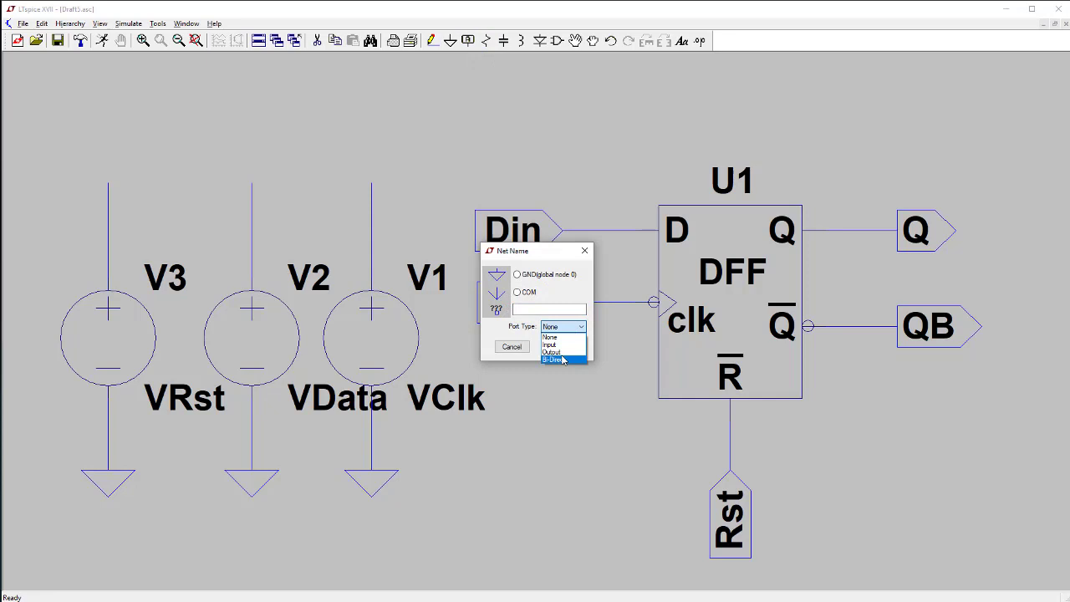
click(559, 350)
click(550, 310)
text(Clk)
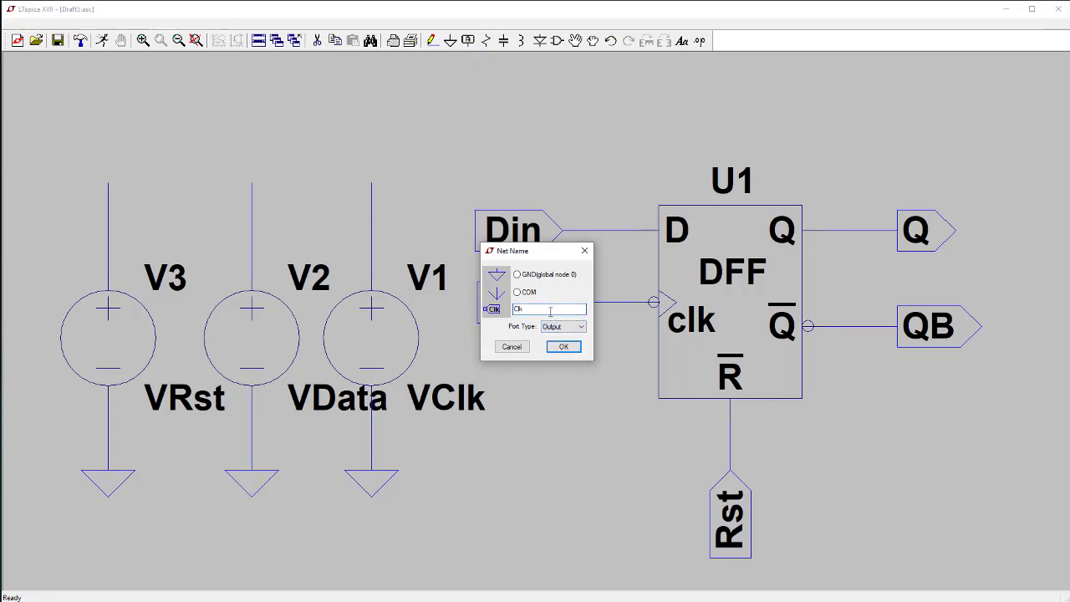
key(Return)
key(ctrl+r)
click(371, 183)
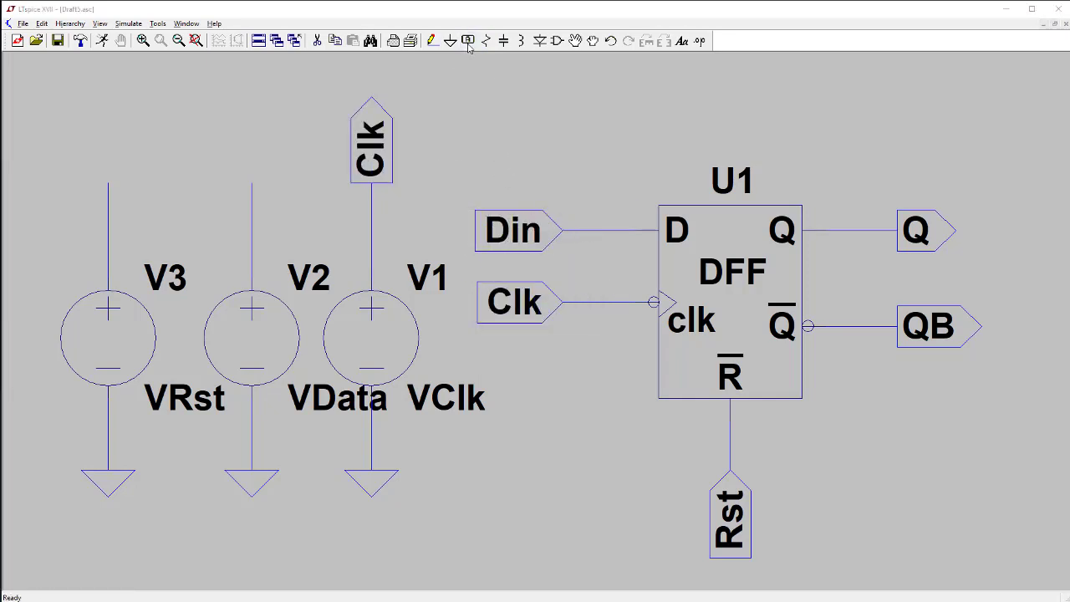
- Place a vertical Din port label on top of V2's wire
click(467, 40)
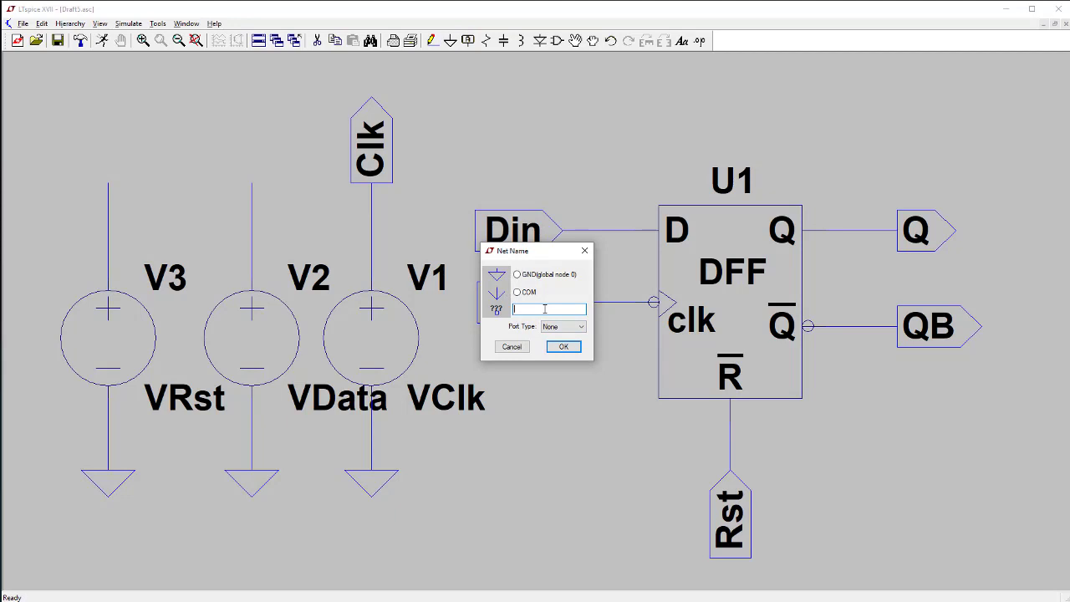
text(Din)
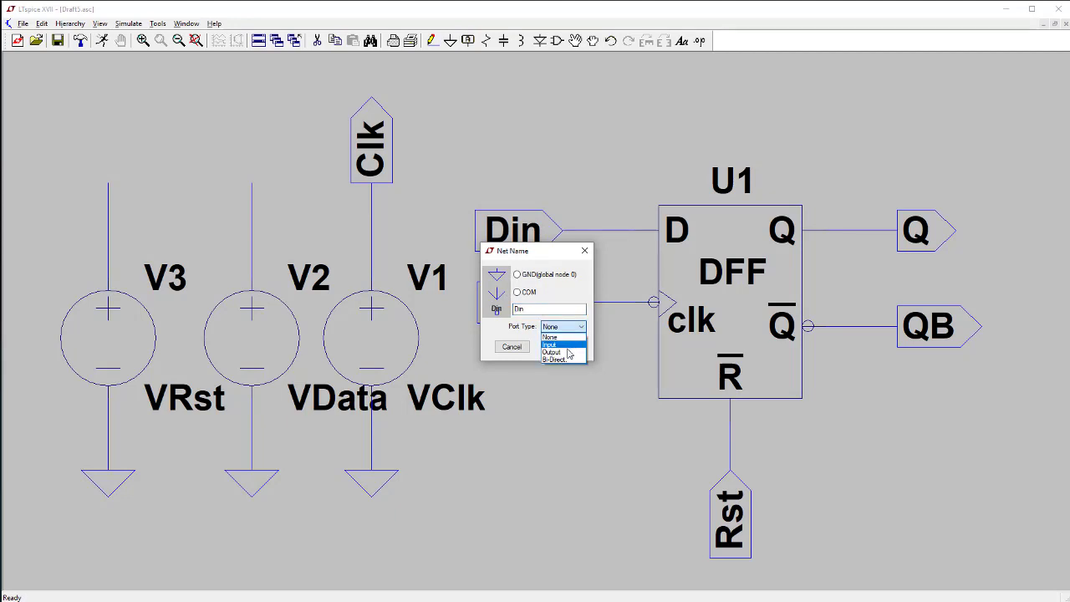
click(569, 352)
click(564, 346)
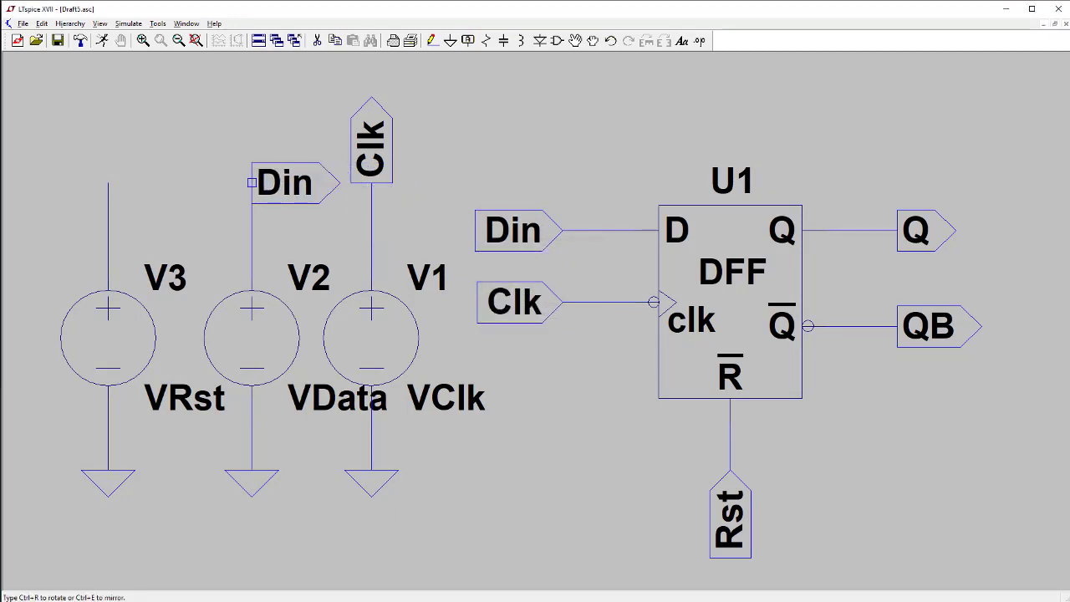
key(ctrl+r)
click(252, 182)
key(Escape)
- Create a vertical Rst input port label for V3's wire
click(467, 40)
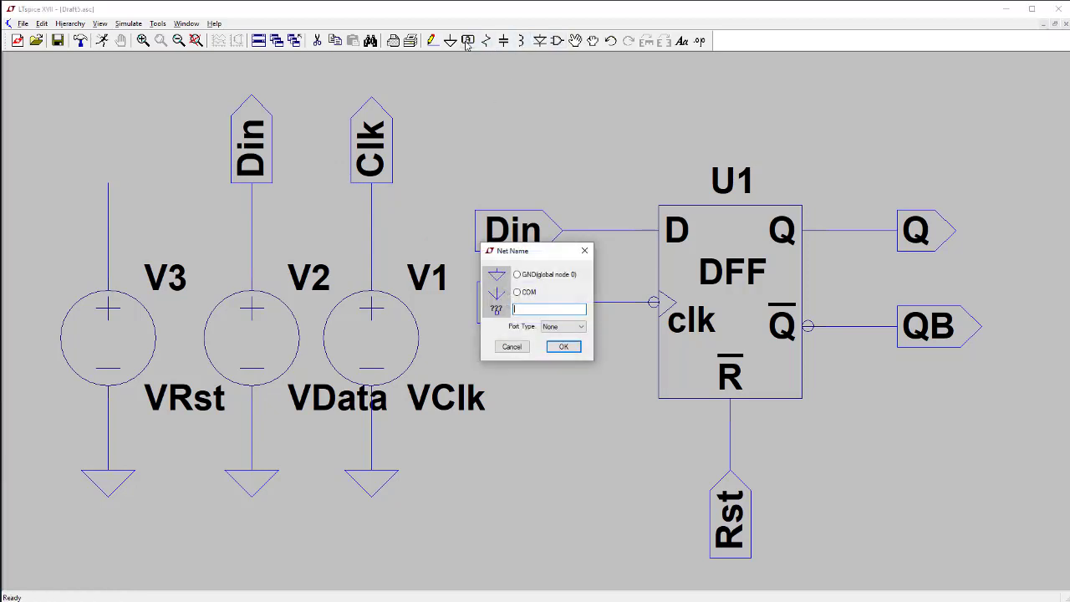
text(Rst)
click(568, 326)
click(560, 345)
click(561, 348)
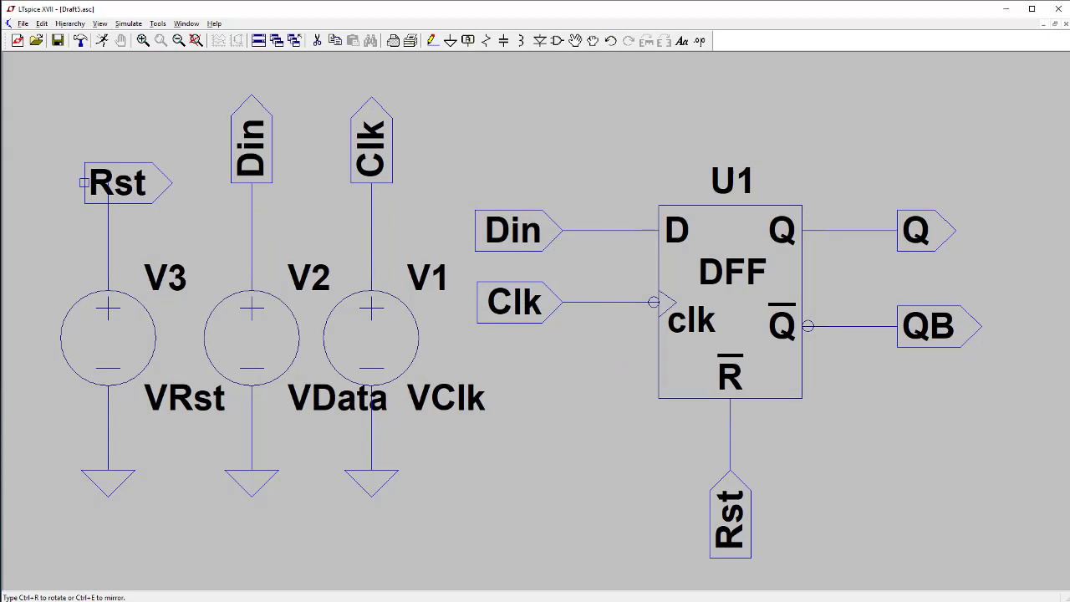
key(ctrl+r)
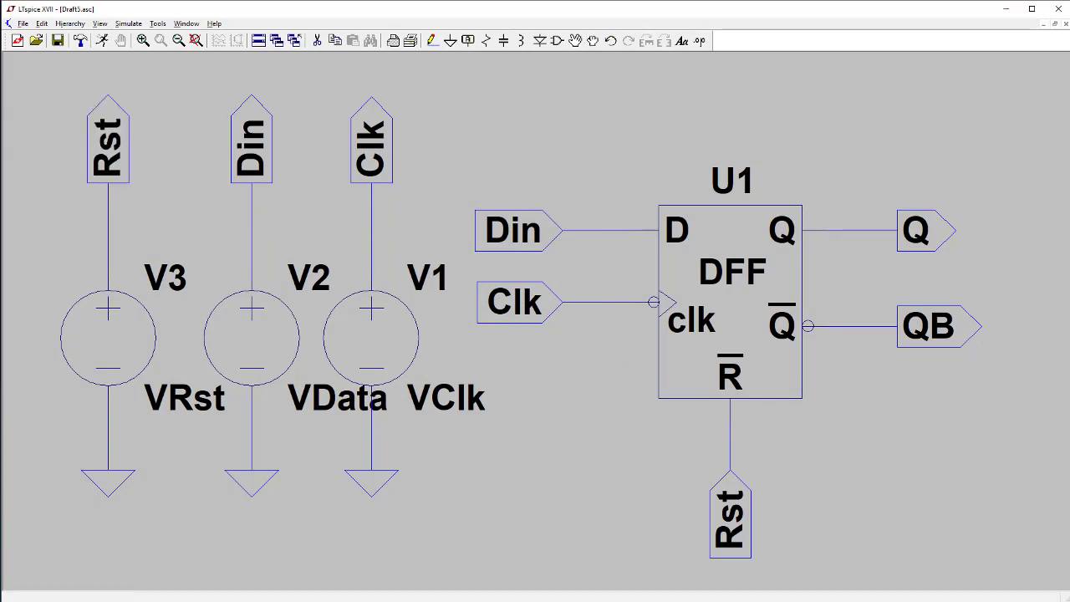
- Make V1 a PULSE source with initial 0 V, on 5 V and 1ms delay
click(178, 40)
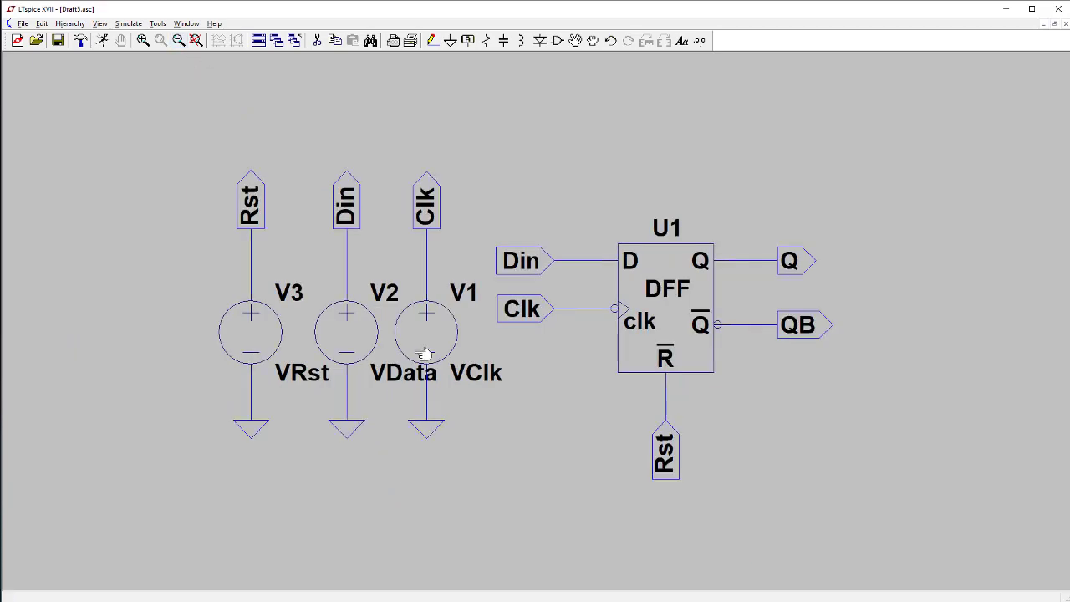
right_click(423, 335)
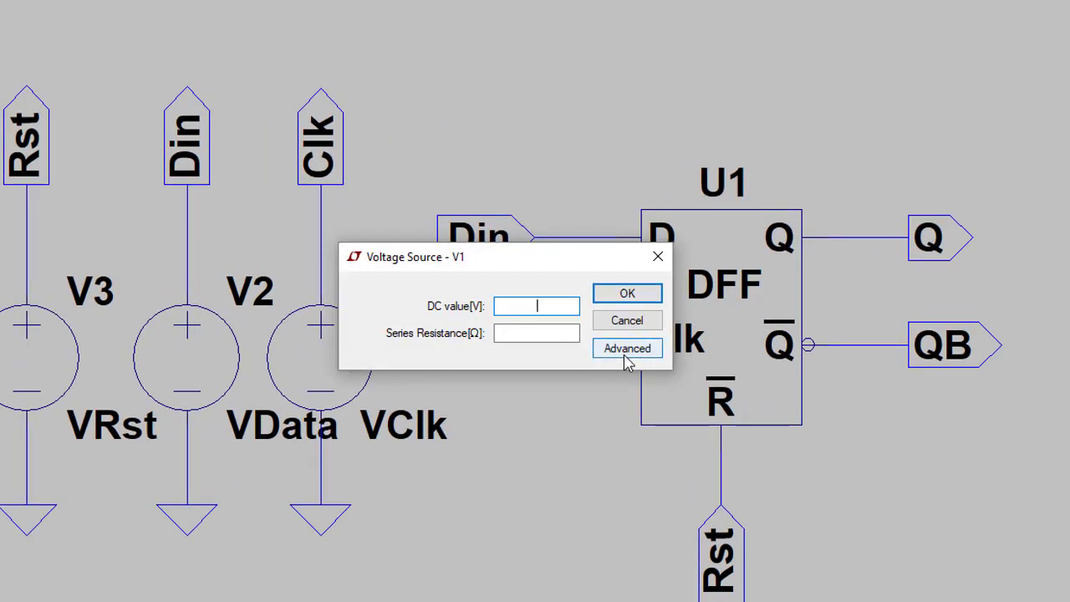
click(619, 334)
click(245, 155)
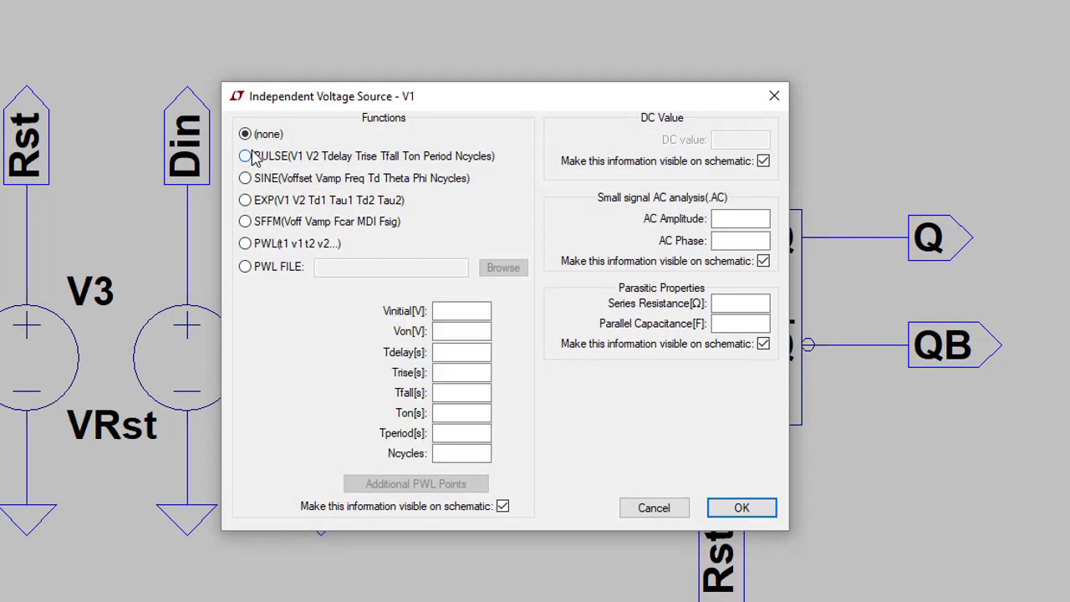
click(476, 311)
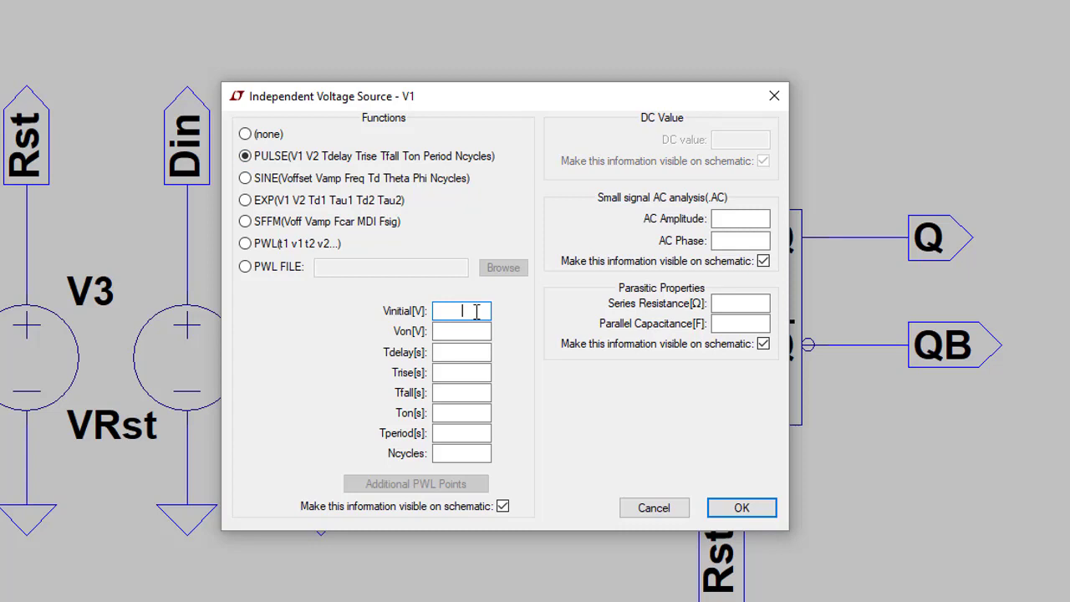
text(0)
key(Tab)
text(5)
key(Tab)
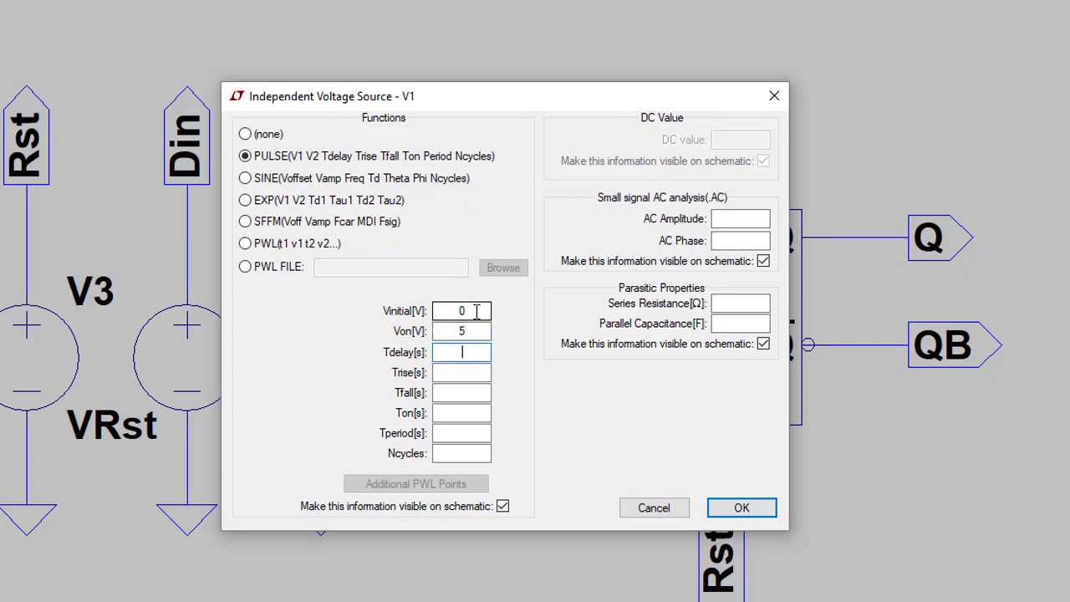
text(1ms)
- Finish V1's pulse with 1ns rise/fall, 1ms on, 2ms period; move its text below
key(Tab)
text(1ns)
key(Tab)
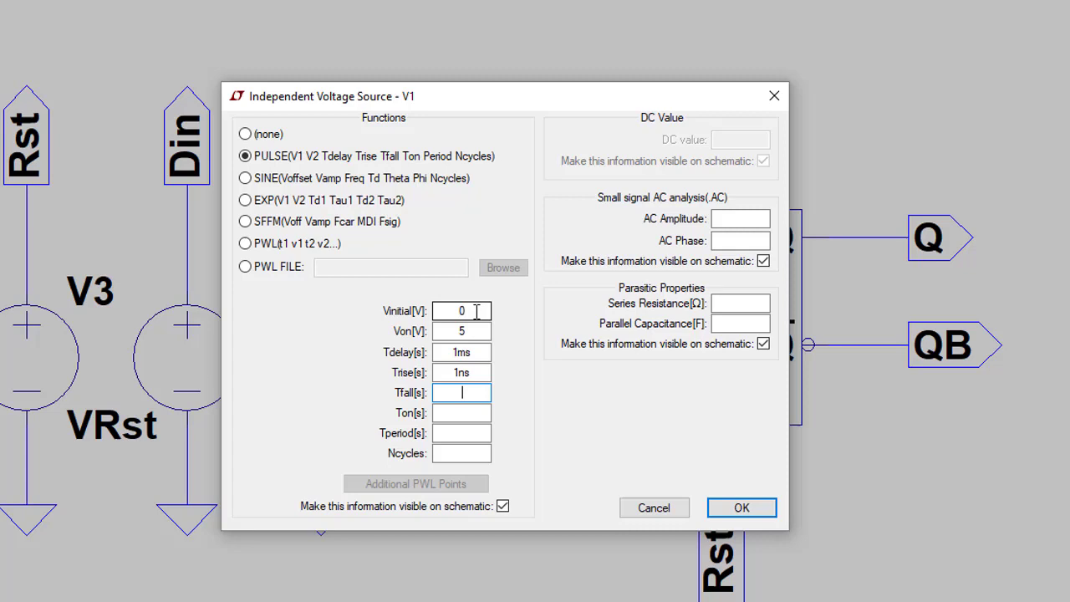
text(1ns)
key(Tab)
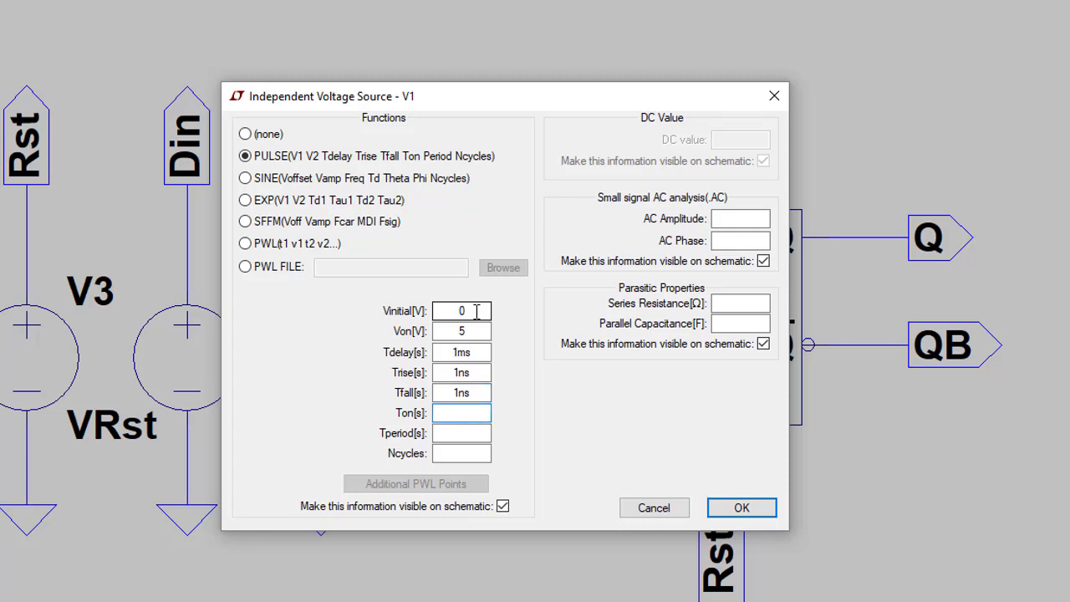
text(1ms)
key(Tab)
text(2ms)
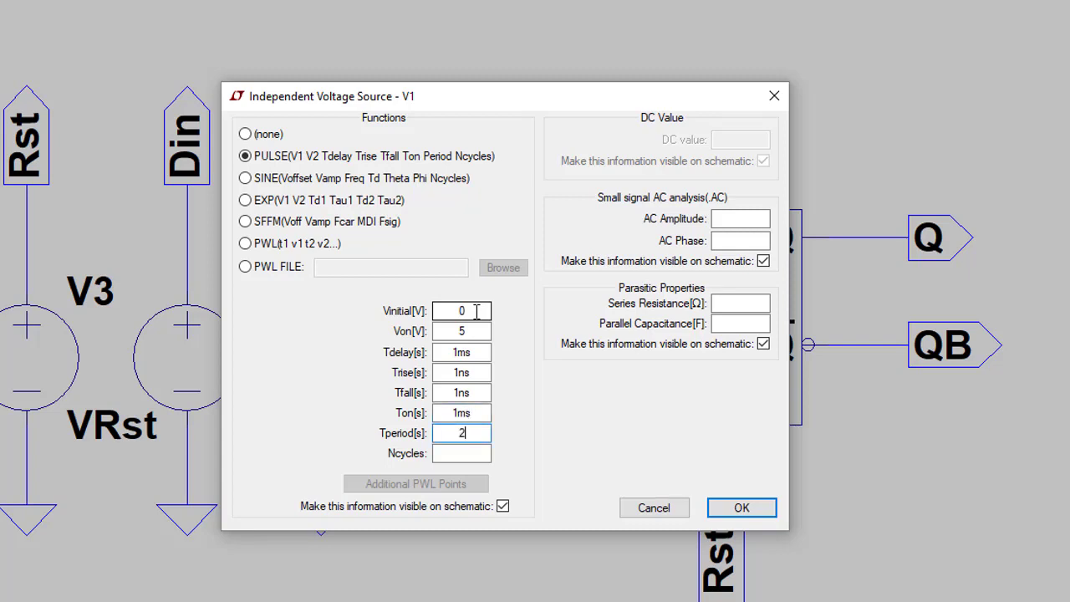
click(742, 508)
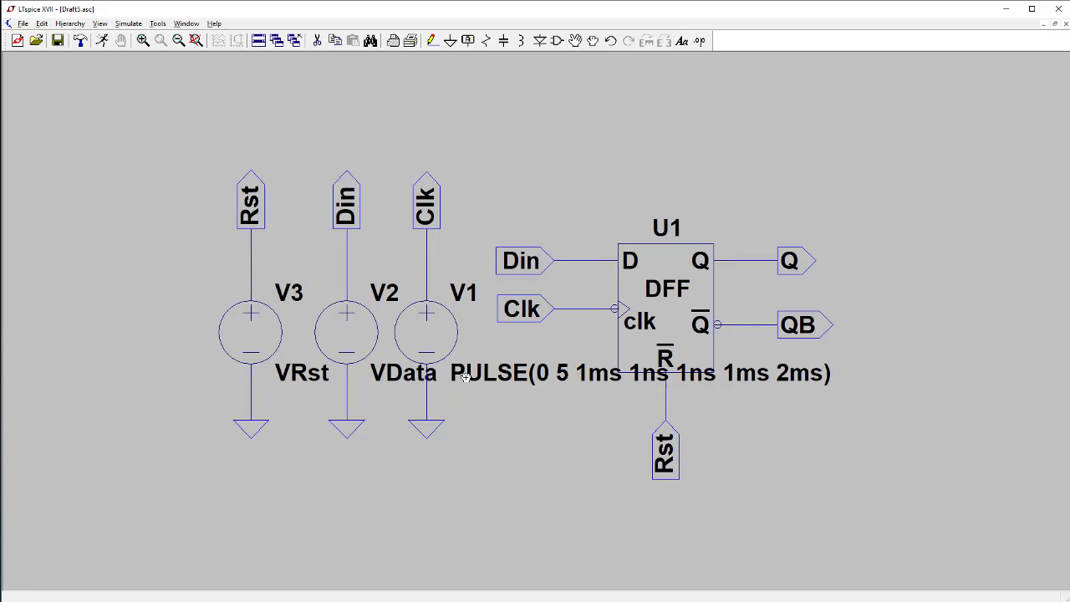
drag(469, 381, 243, 469)
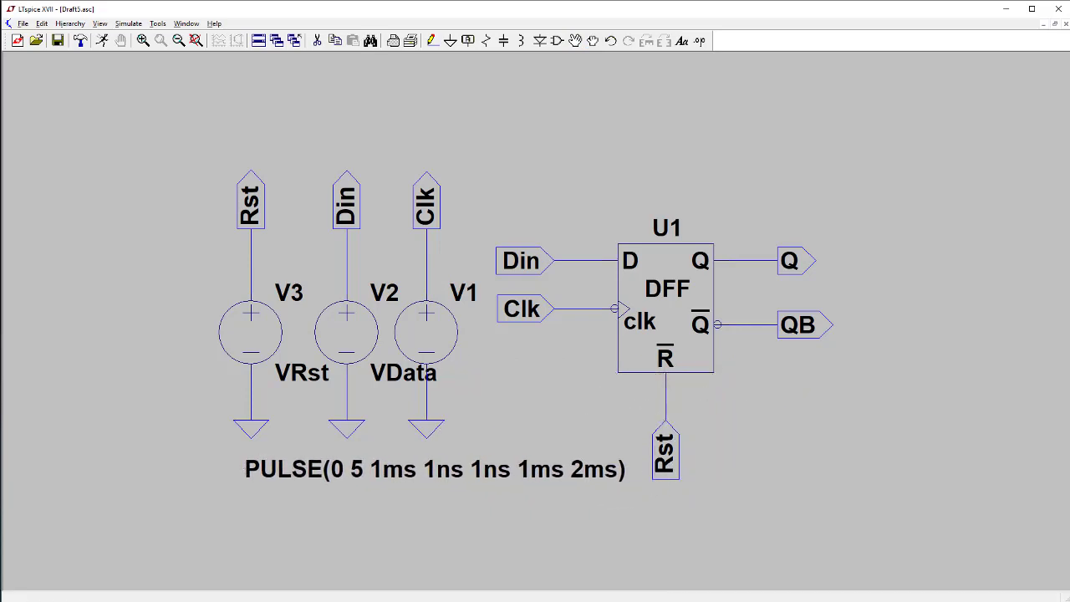
- Switch the Din source V2 to a PULSE function in its advanced settings
right_click(349, 336)
click(599, 329)
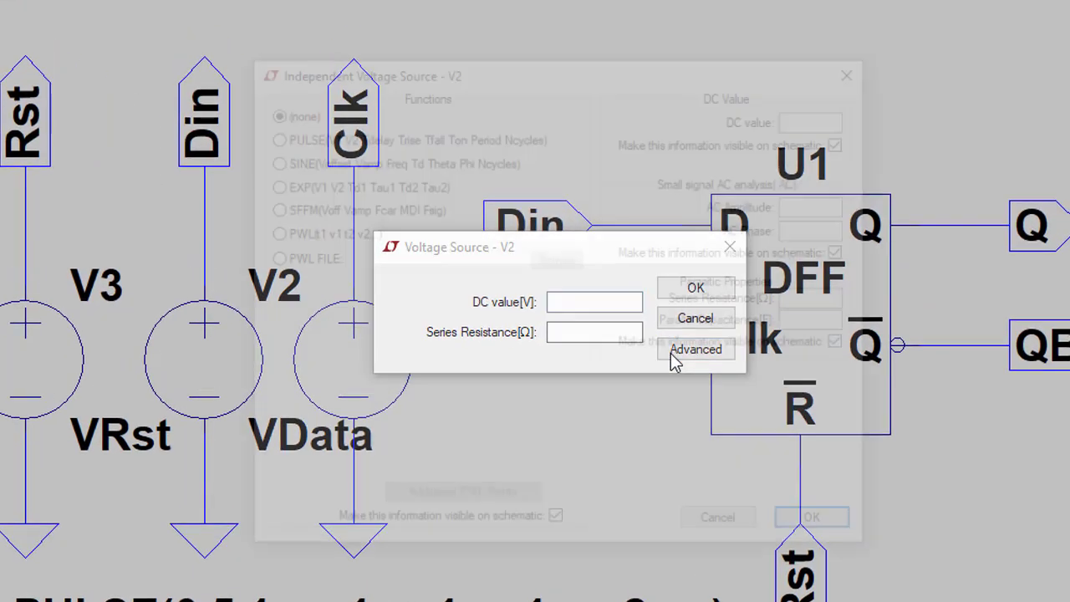
click(335, 134)
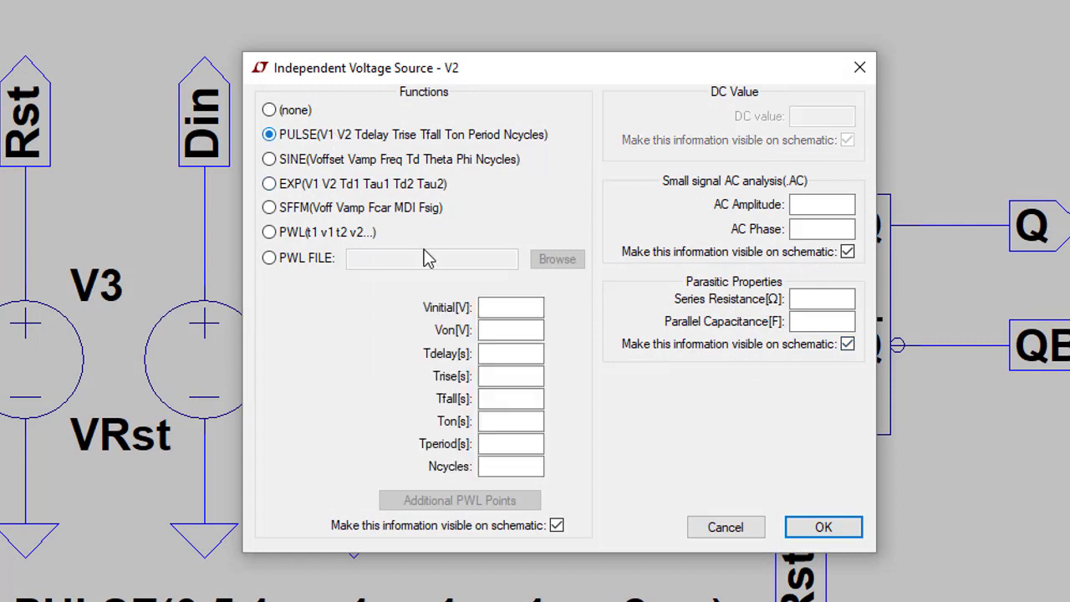
- Enter V2's pulse parameters PULSE(0 5 1ns 1ns 1ns 4ms 10ms) and apply them
click(508, 310)
text(0)
key(Tab)
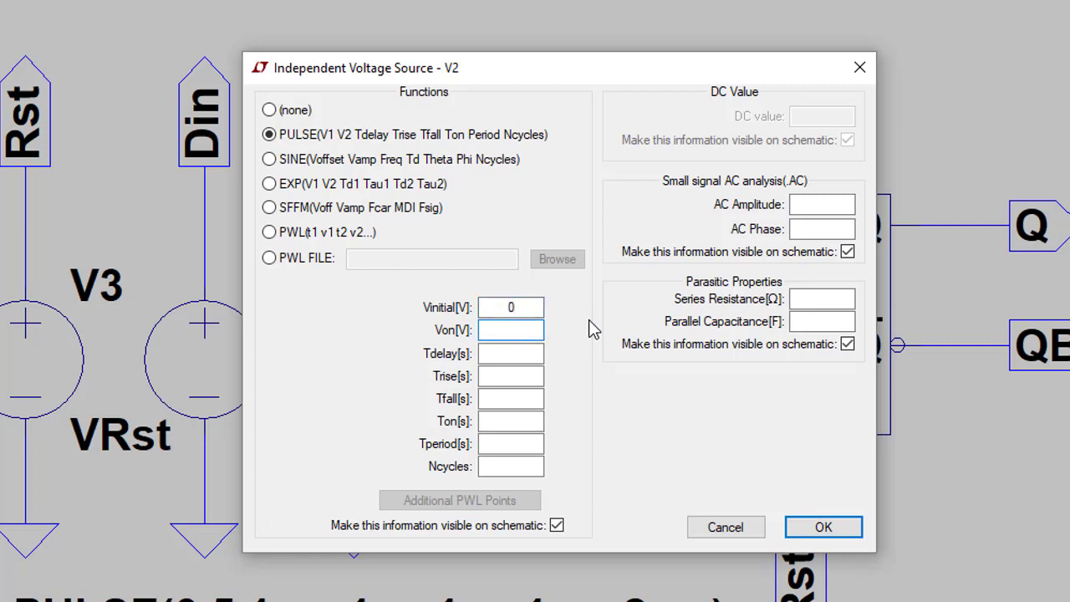
text(5)
key(Tab)
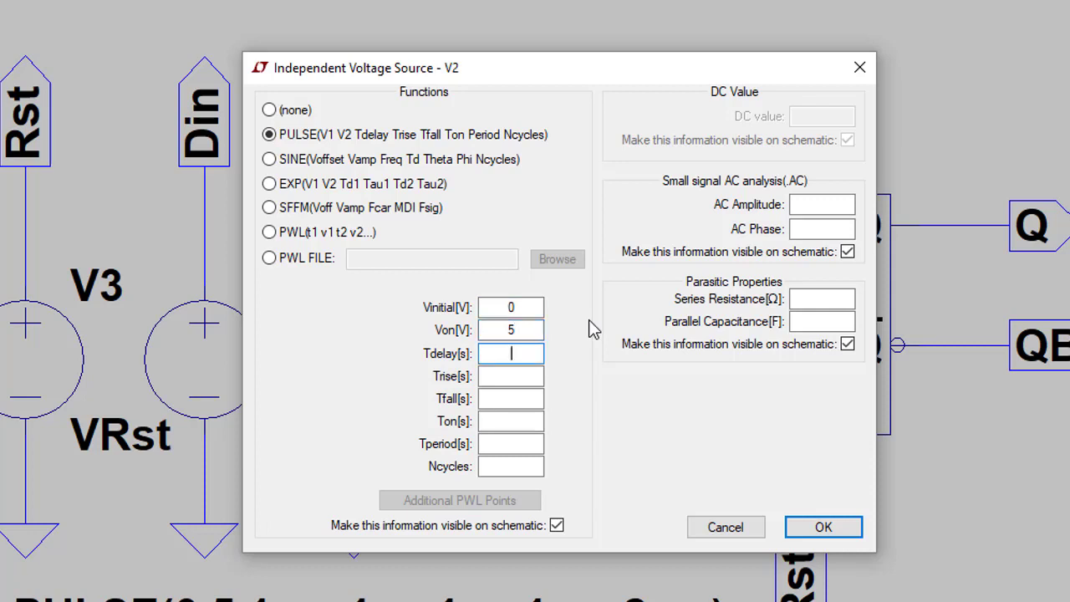
text(1ns)
key(Tab)
text(1)
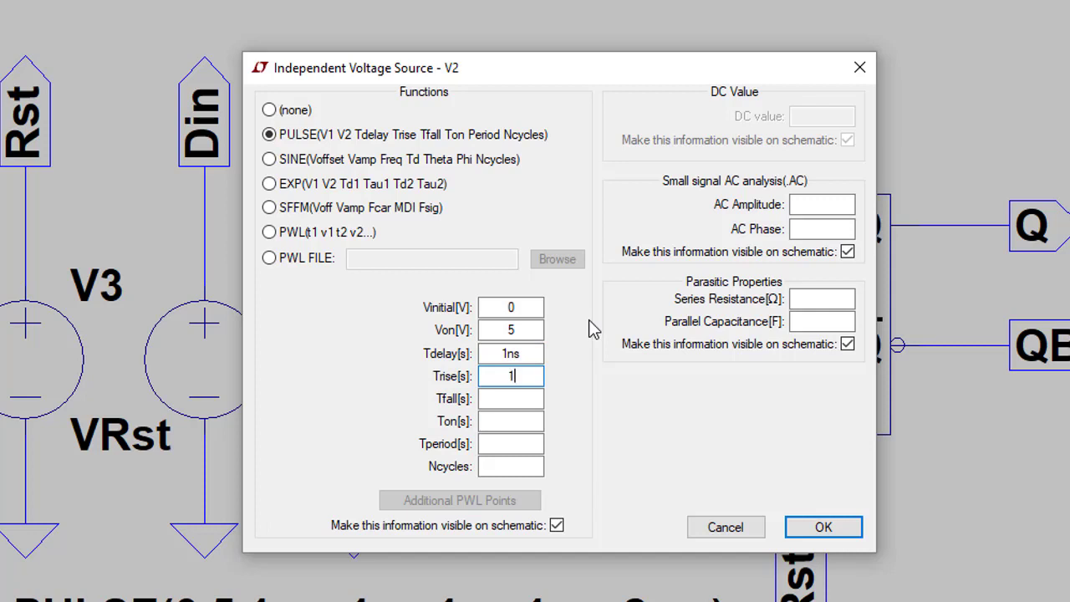
text(ns)
key(Tab)
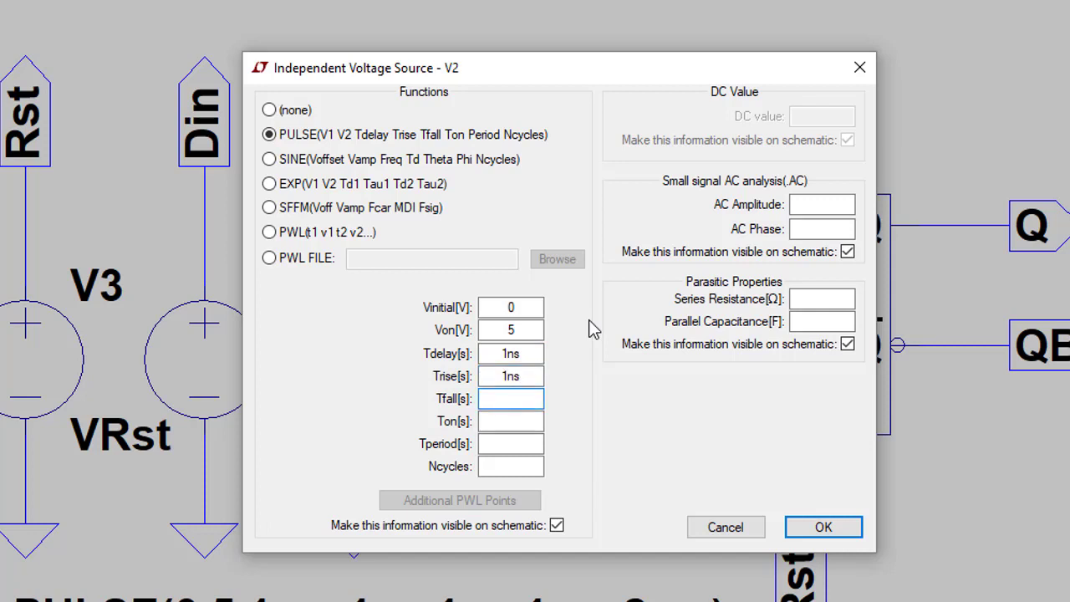
text(1ns)
key(Tab)
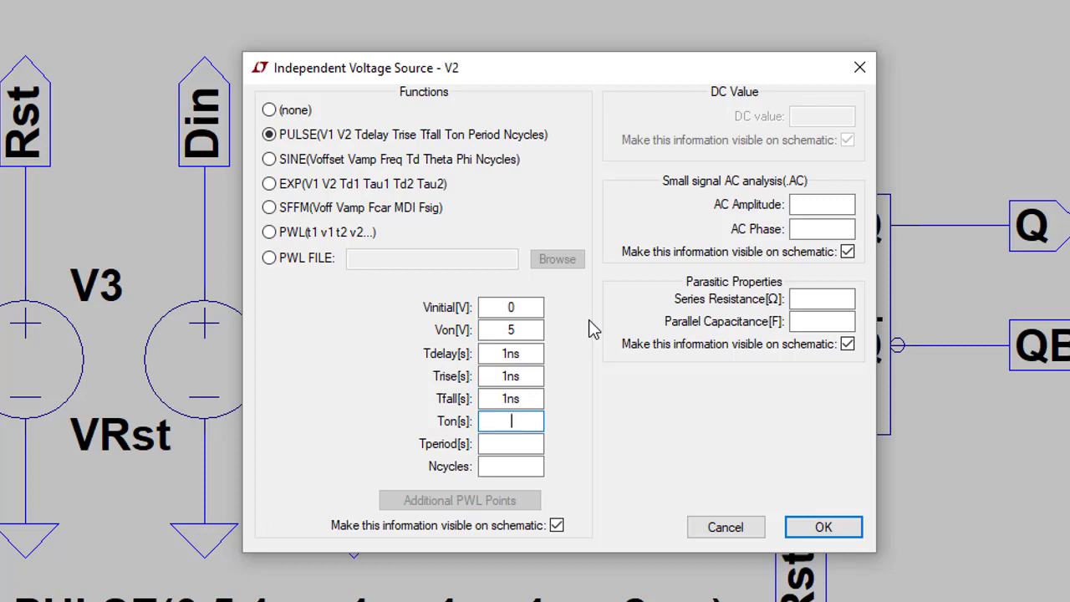
text(4ms)
key(Tab)
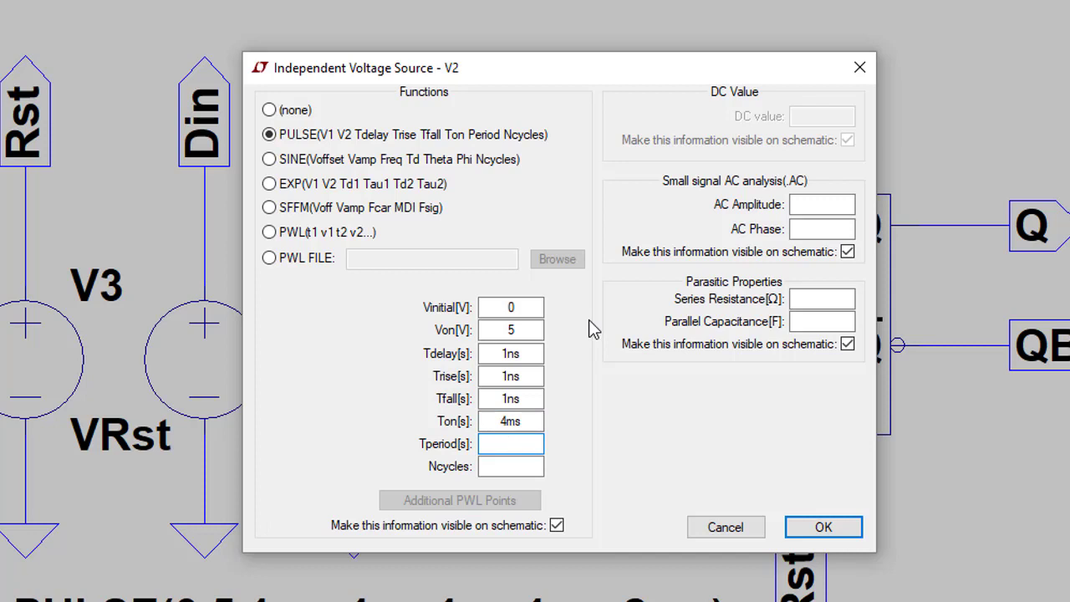
text(10ms)
click(824, 528)
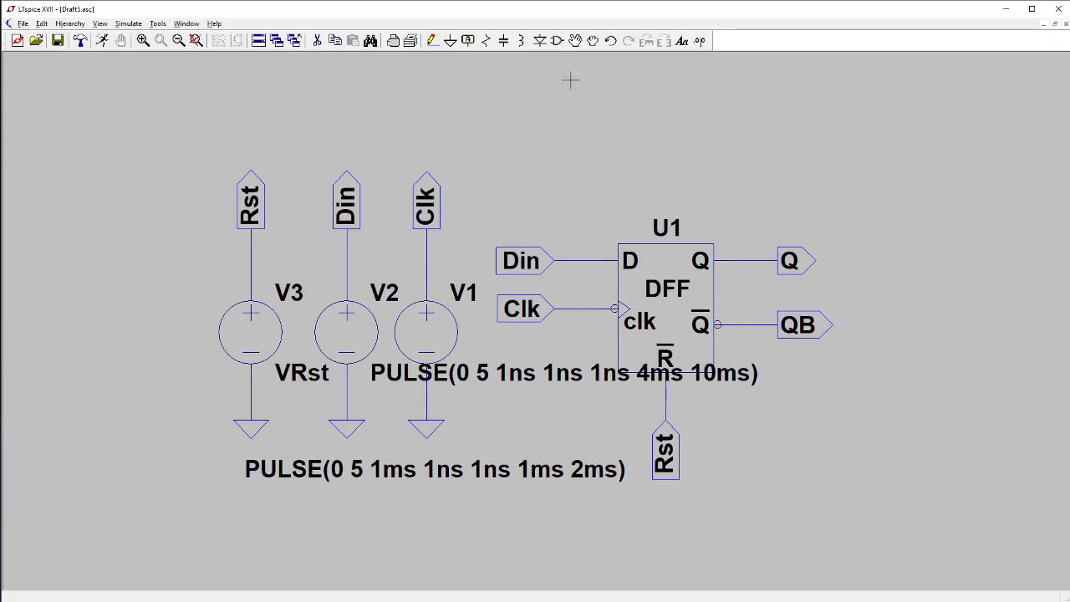
- Move V2's PULSE text to sit directly under V1's pulse line
click(592, 40)
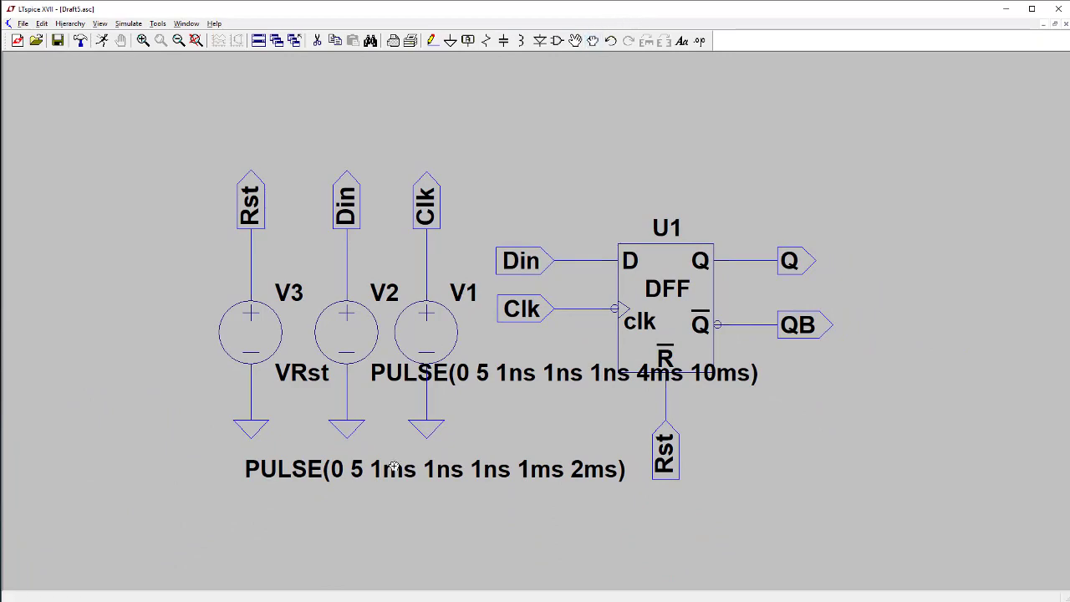
click(385, 376)
click(241, 503)
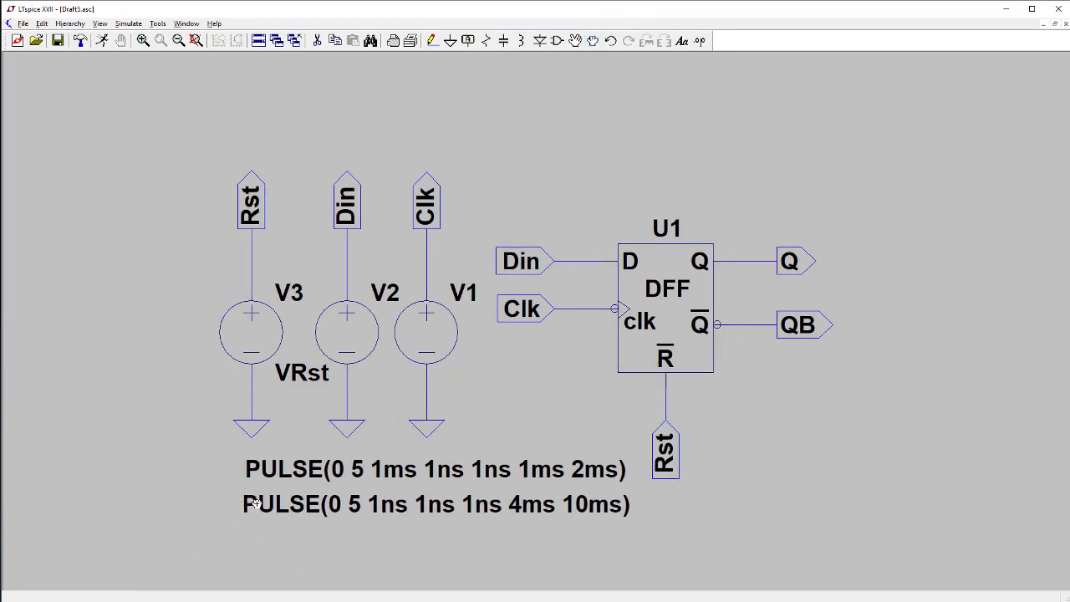
- Give the reset source V3 a DC value of 5 V
right_click(266, 332)
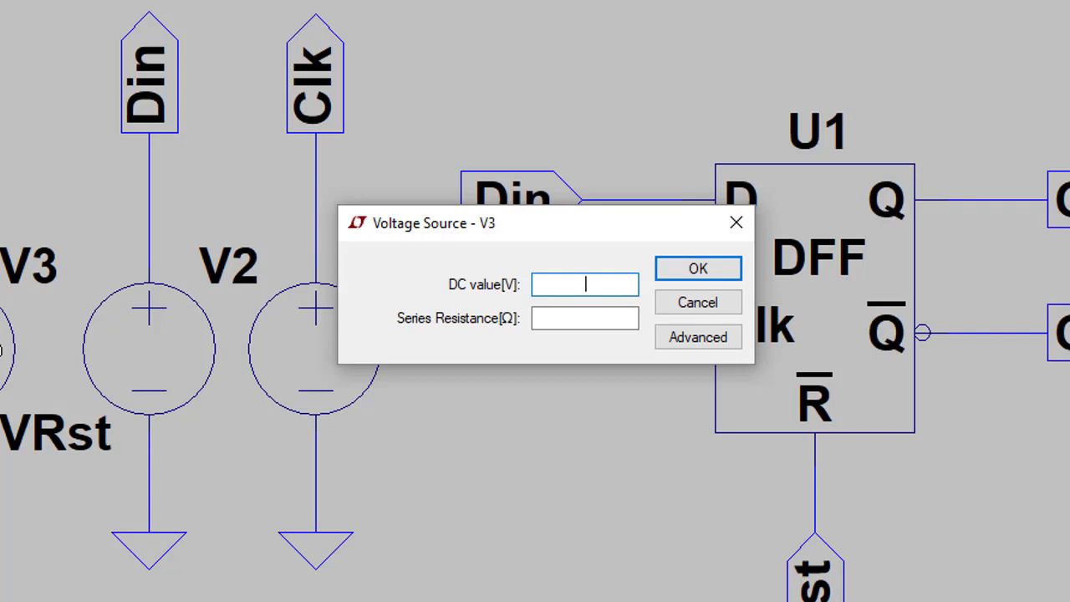
text(5)
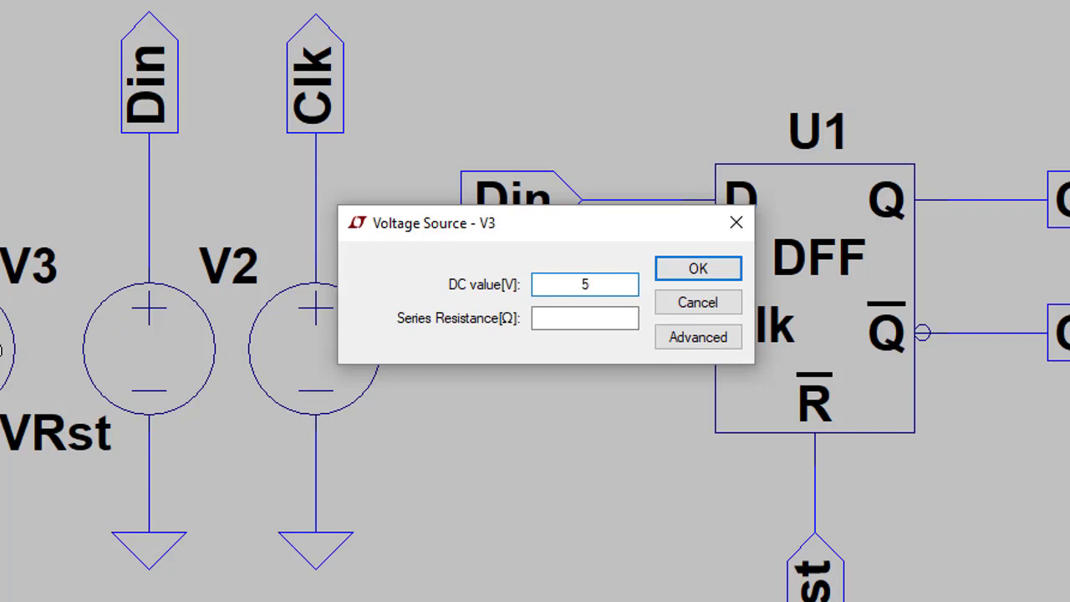
click(692, 276)
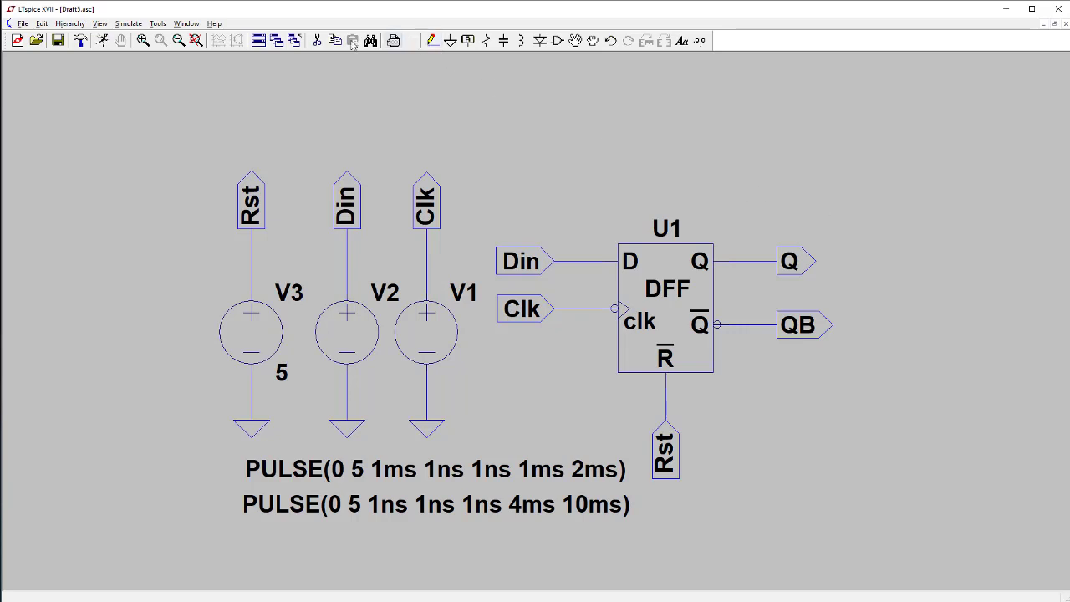
- Run a transient simulation with a 10ms stop time
click(102, 41)
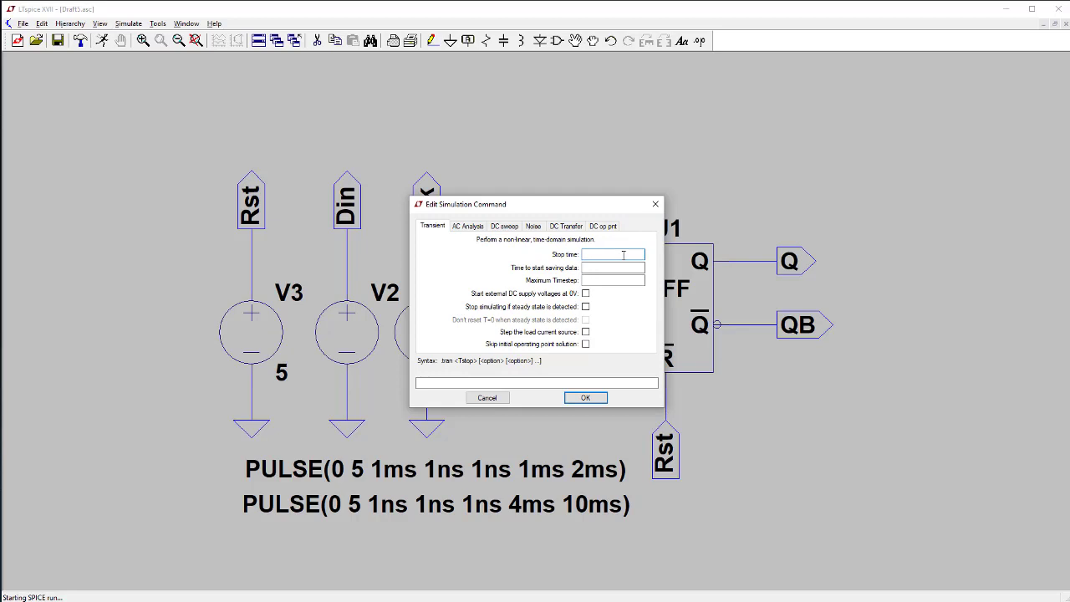
text(10ms)
click(585, 397)
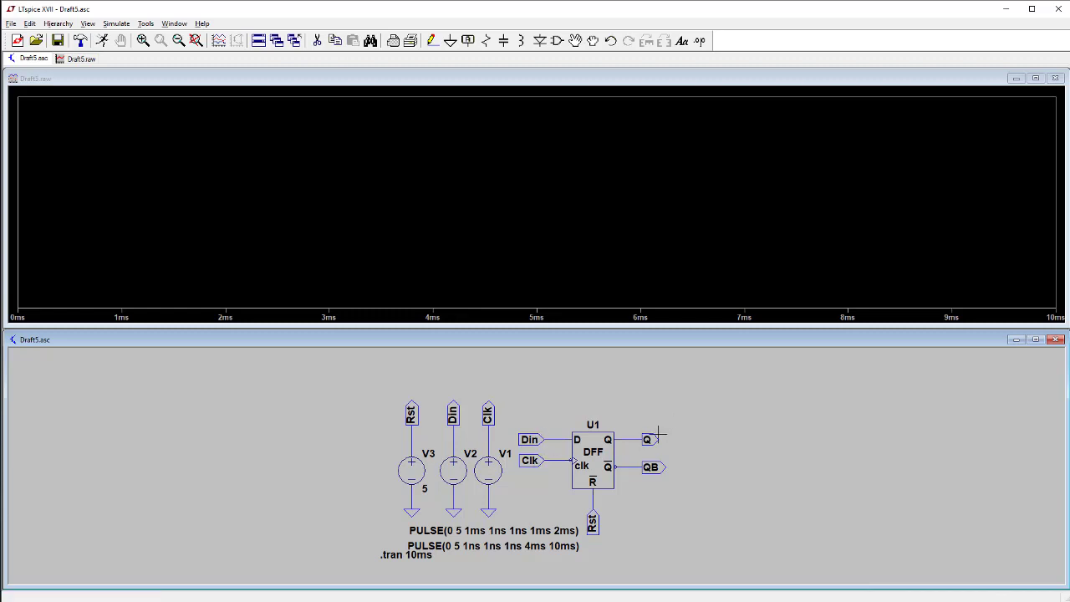
- Probe the Din, Clk and Q nets to plot their voltages
click(536, 438)
click(536, 458)
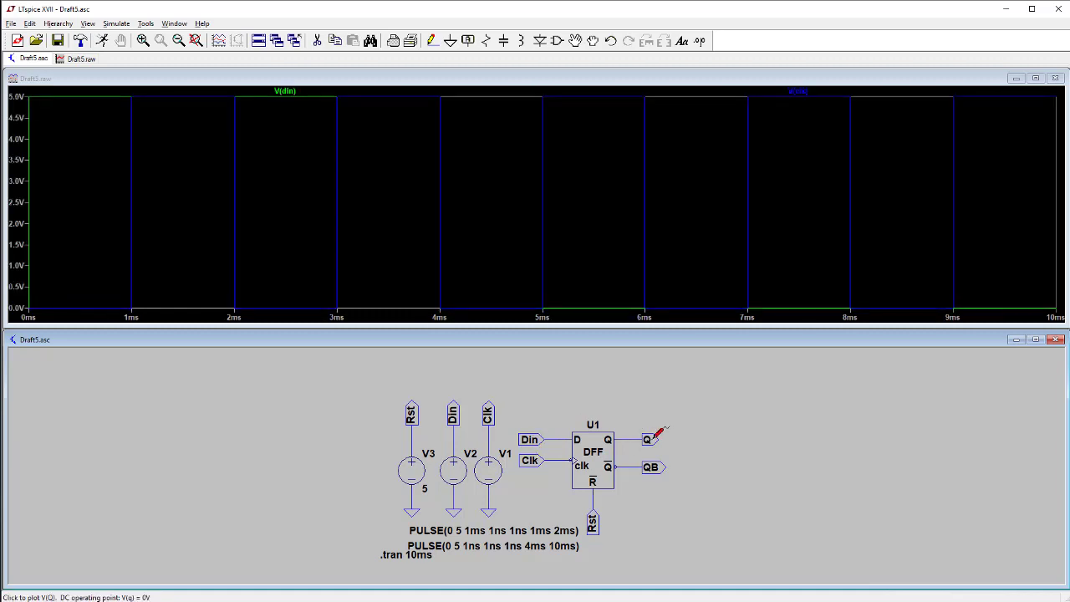
click(645, 440)
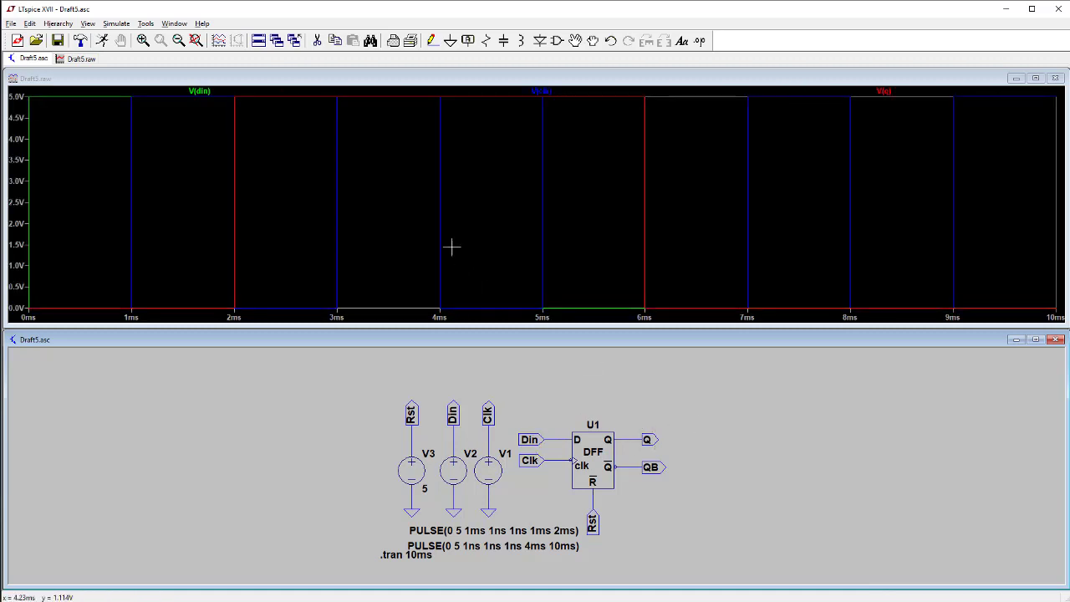
- Add two plot panes and move V(din) to the top pane and V(clk) to the middle
right_click(400, 204)
click(434, 282)
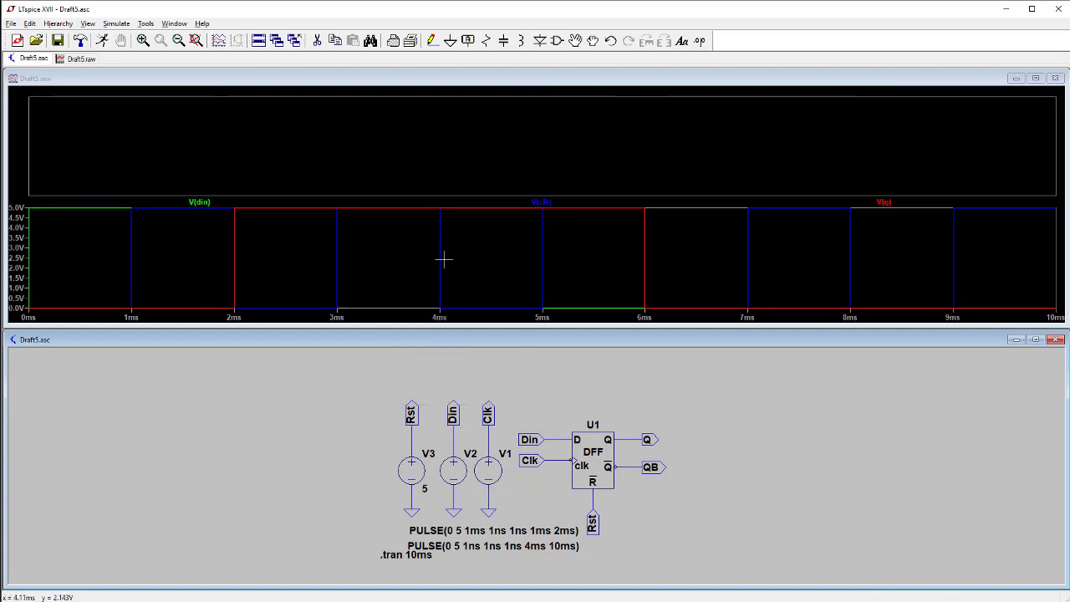
right_click(399, 253)
click(435, 326)
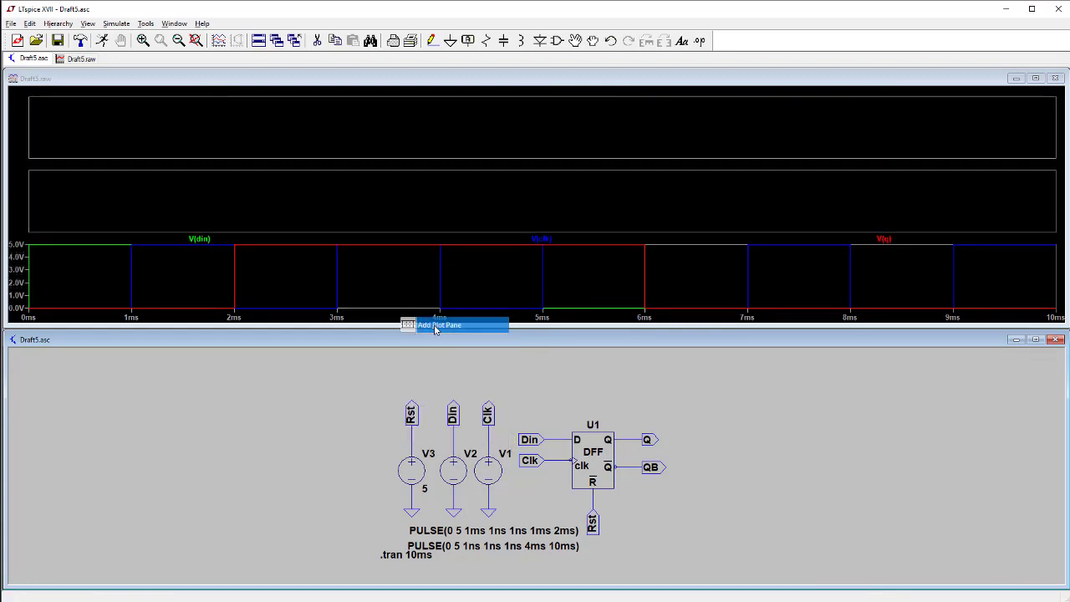
drag(215, 240, 262, 135)
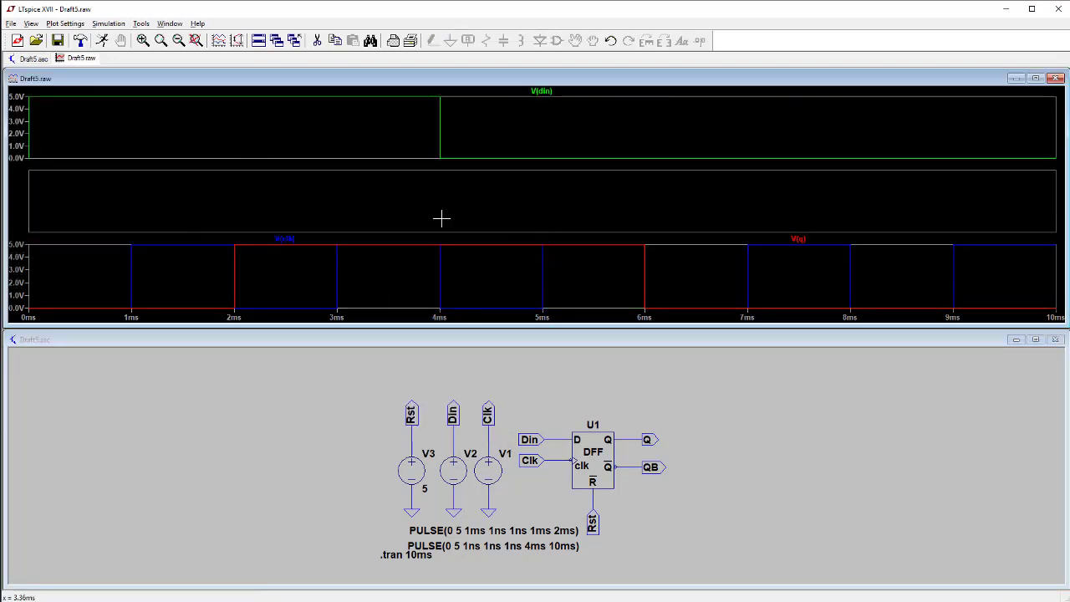
click(288, 241)
drag(291, 242, 298, 217)
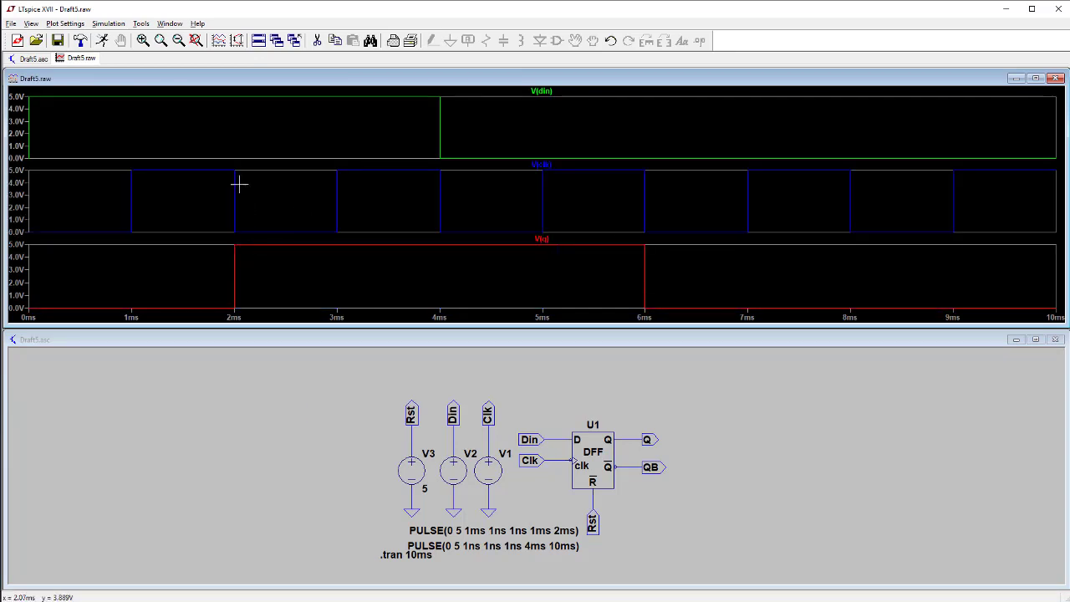